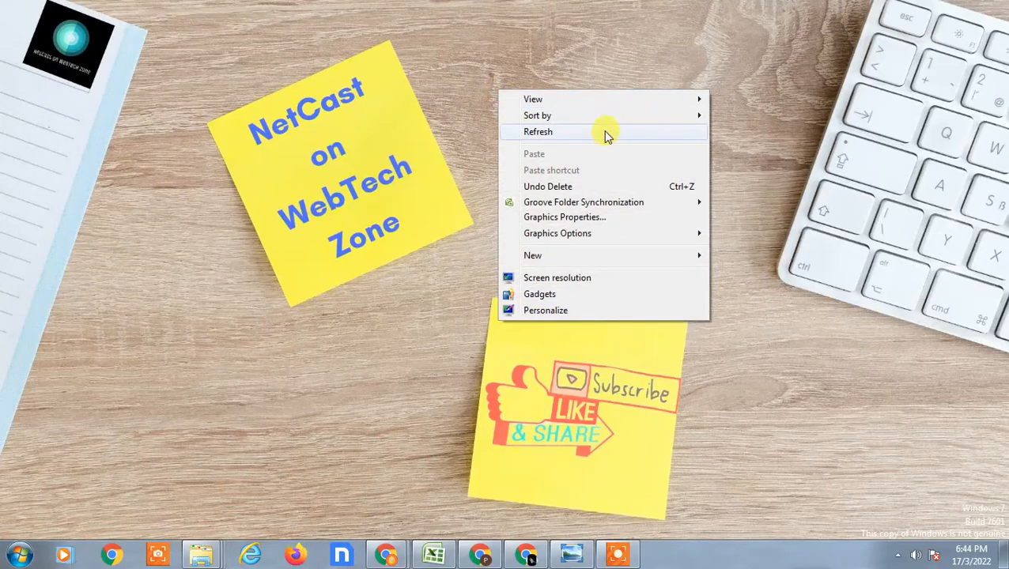
- Switch to the Brochure document in Google Docs and add a blank line below the "Your Company" heading
click(604, 132)
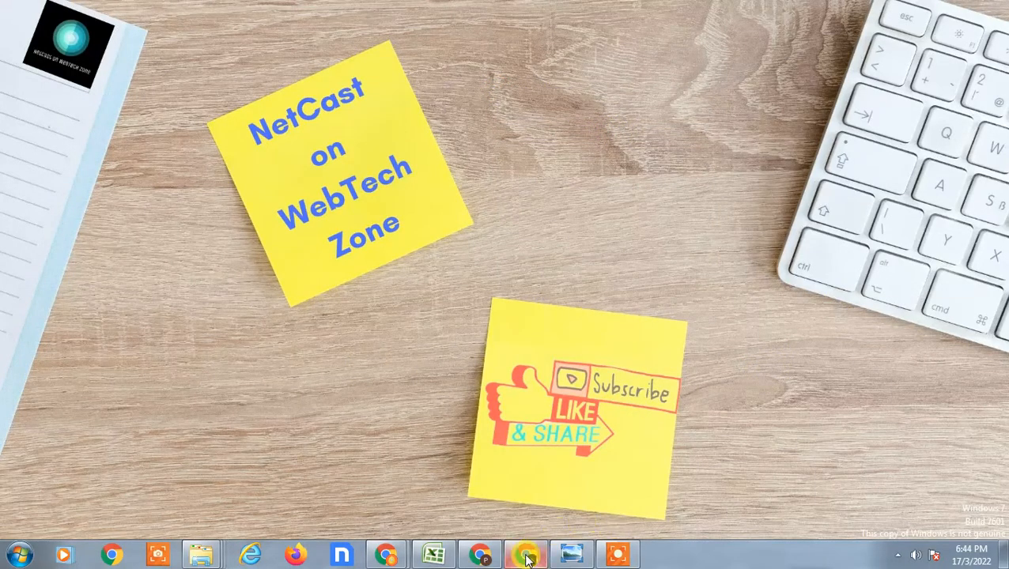
mouse_move(525, 555)
click(529, 475)
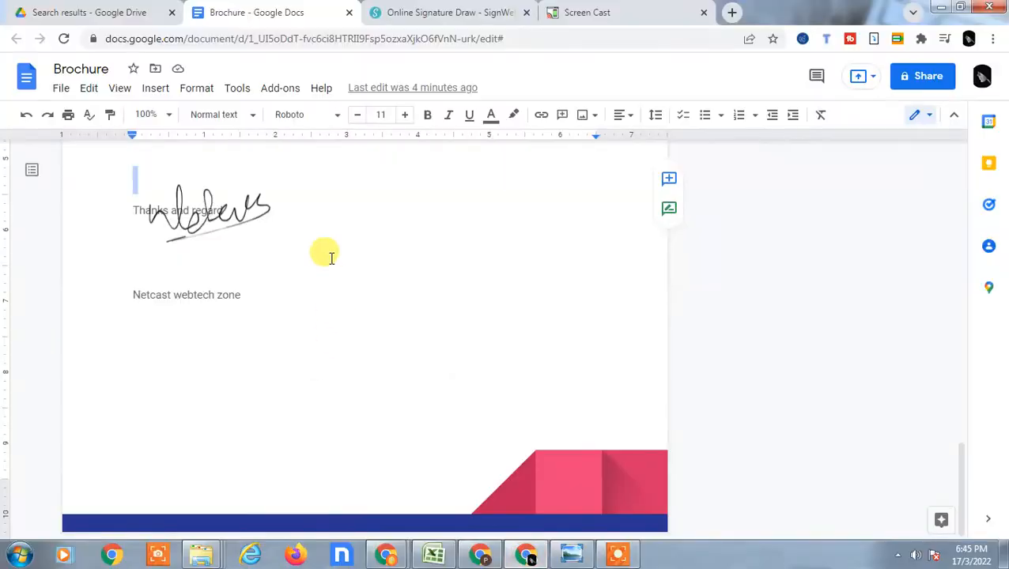
scroll(405, 378, up, 10)
scroll(406, 379, up, 5)
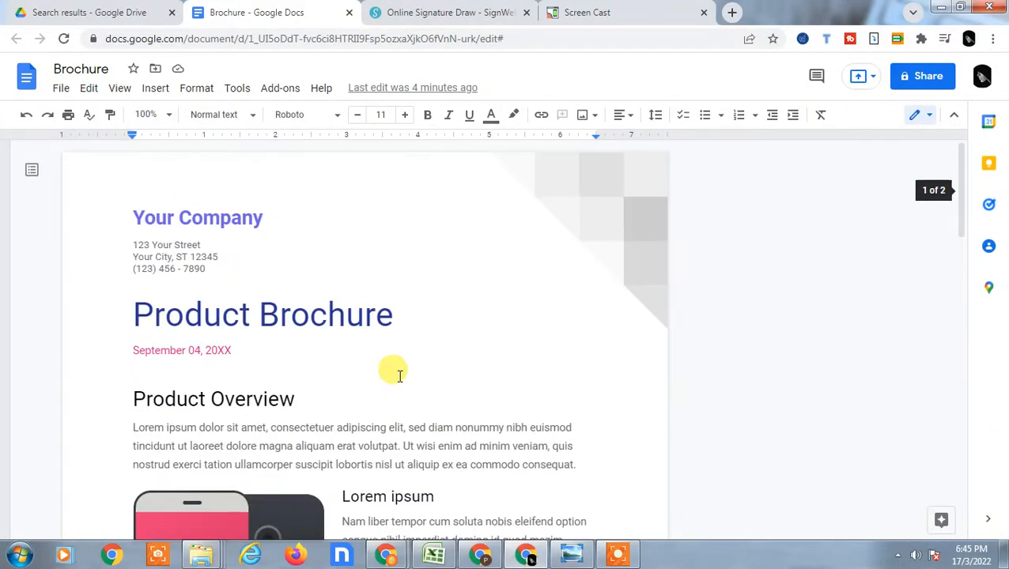
click(277, 219)
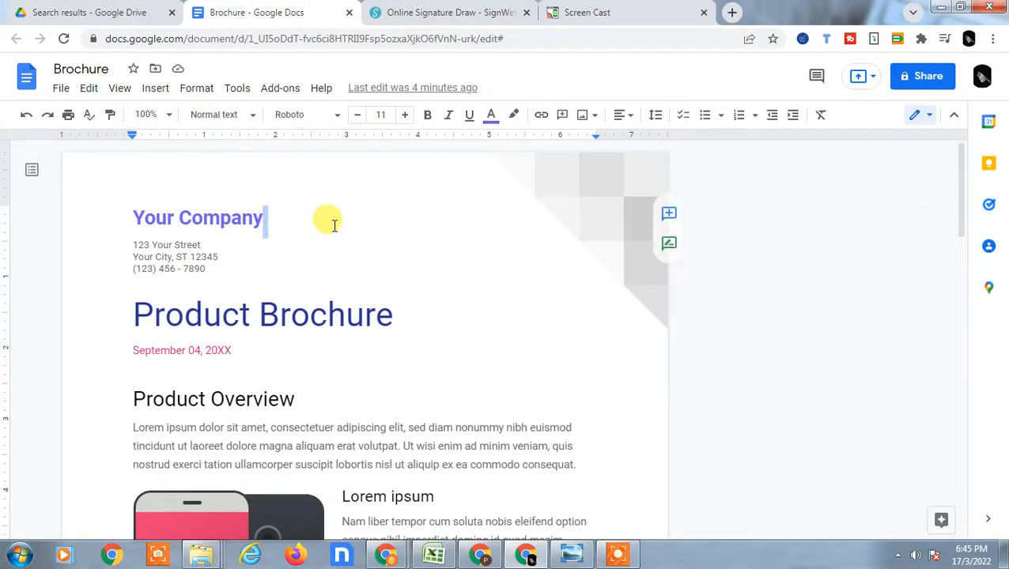
key(Return)
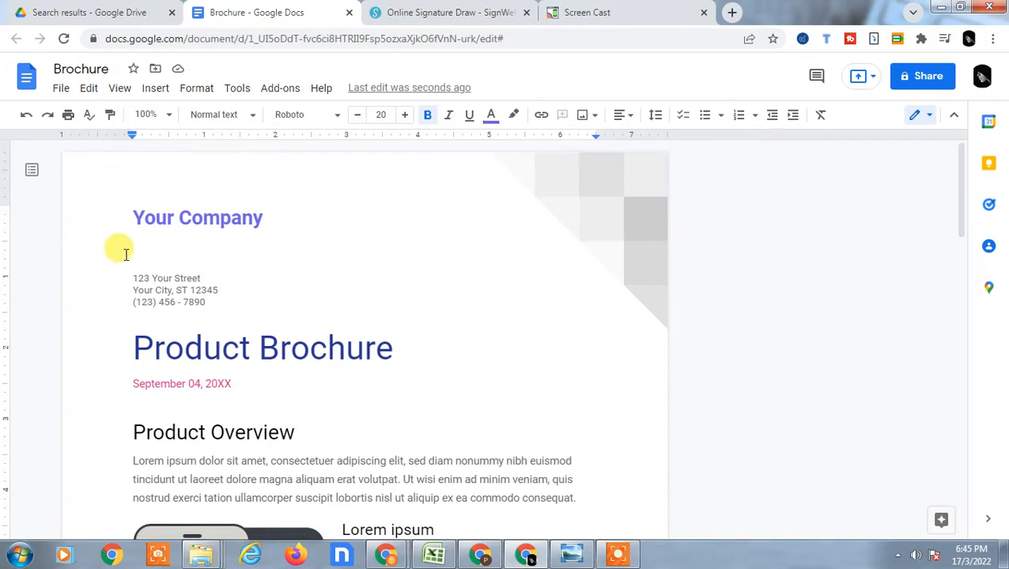
- Insert a new drawing on the blank line below the "Your Company" heading
click(157, 89)
mouse_move(210, 169)
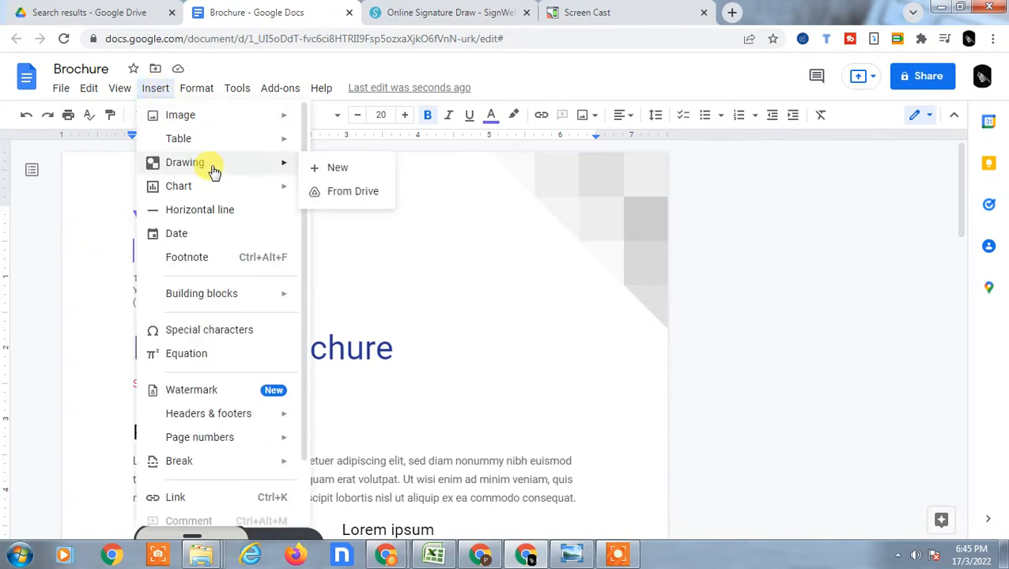
click(352, 169)
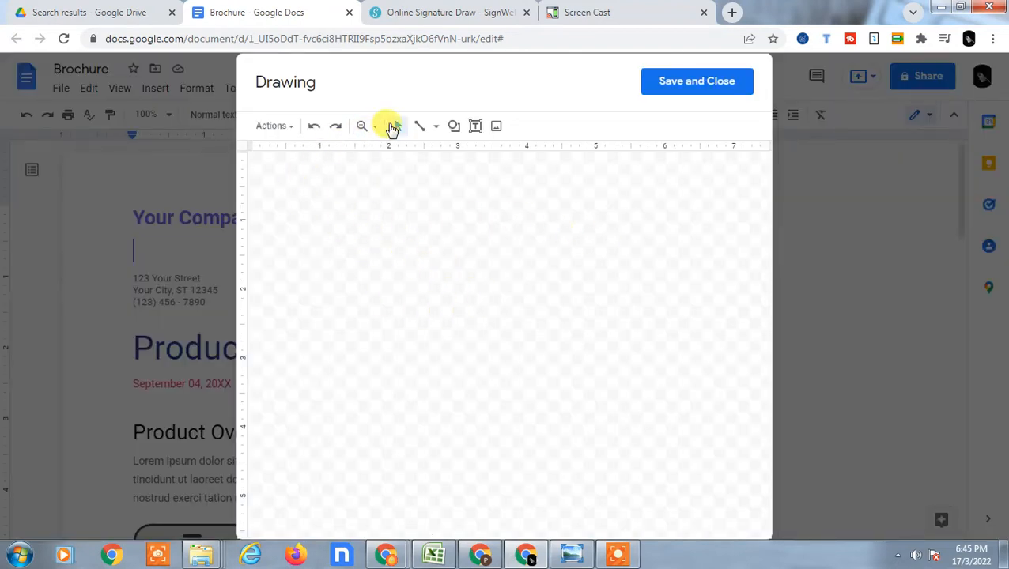
- Draw a closed, irregular seven-point polyline about 2 inches wide in the upper-left area of the drawing canvas
click(434, 126)
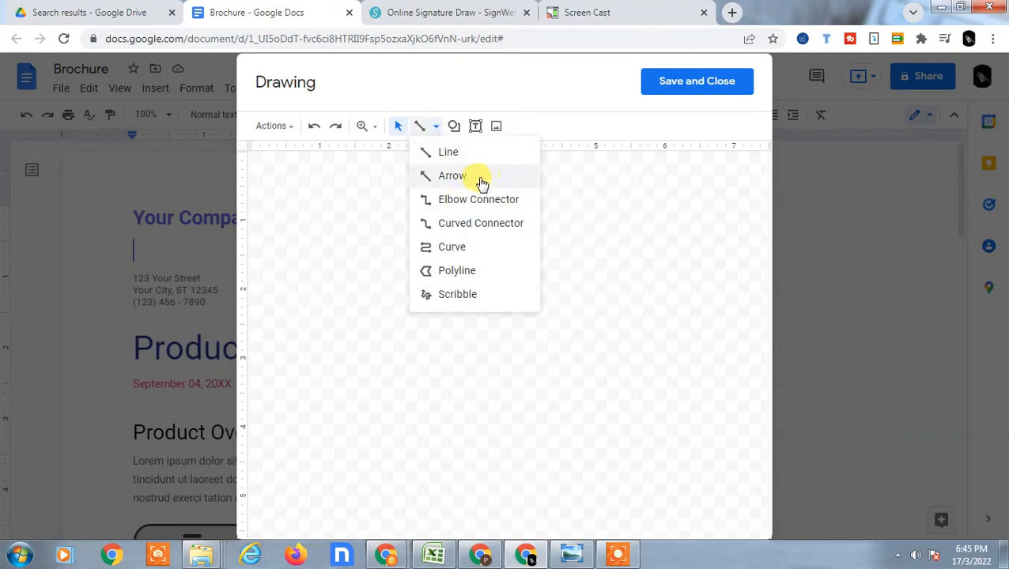
click(467, 272)
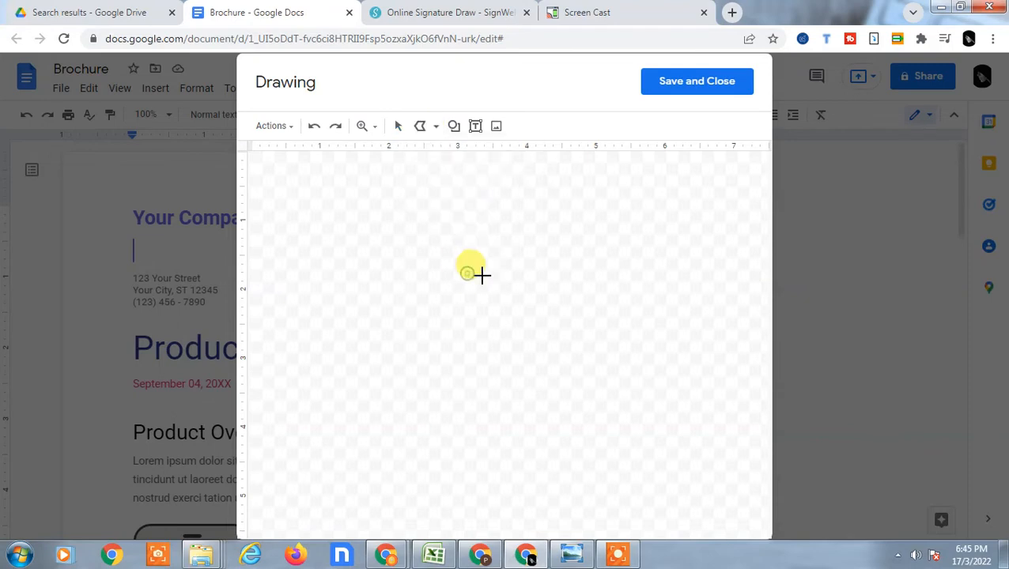
click(427, 133)
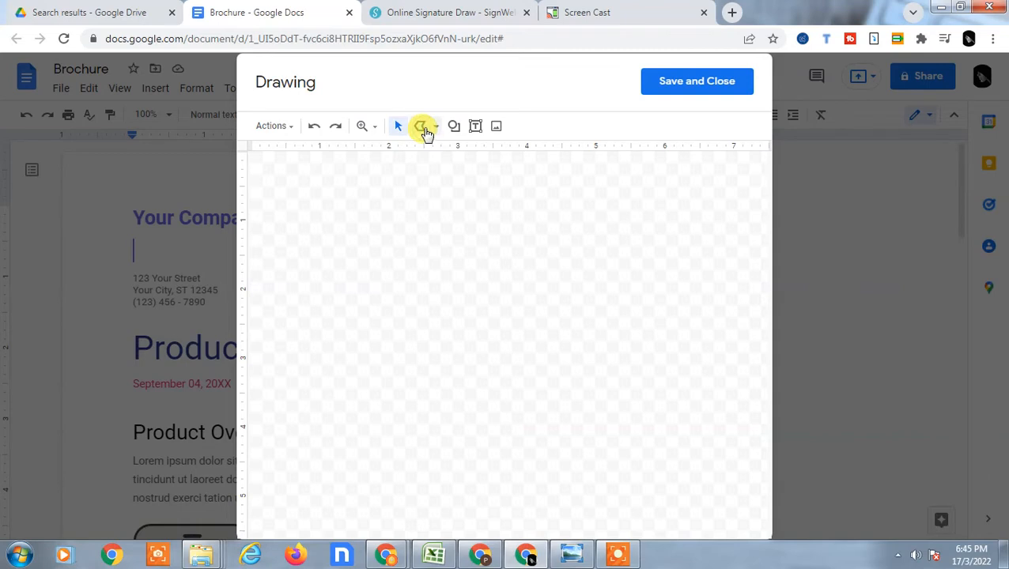
click(435, 128)
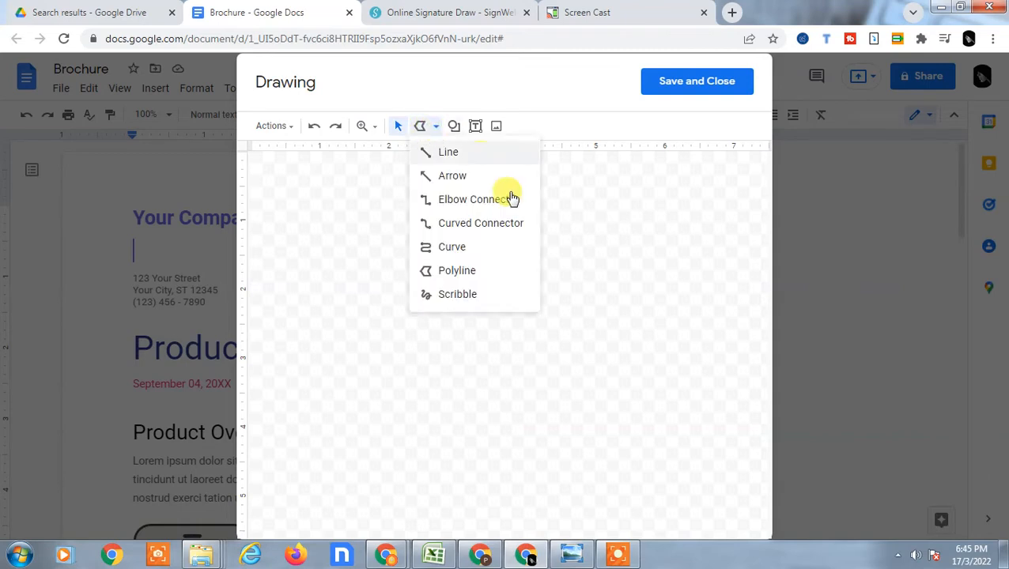
click(467, 272)
click(326, 200)
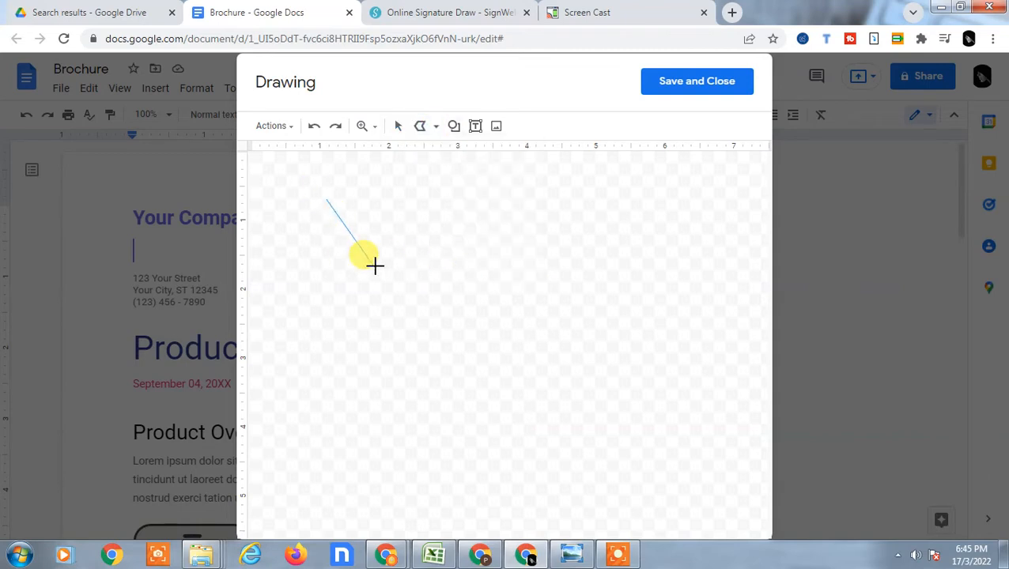
click(440, 219)
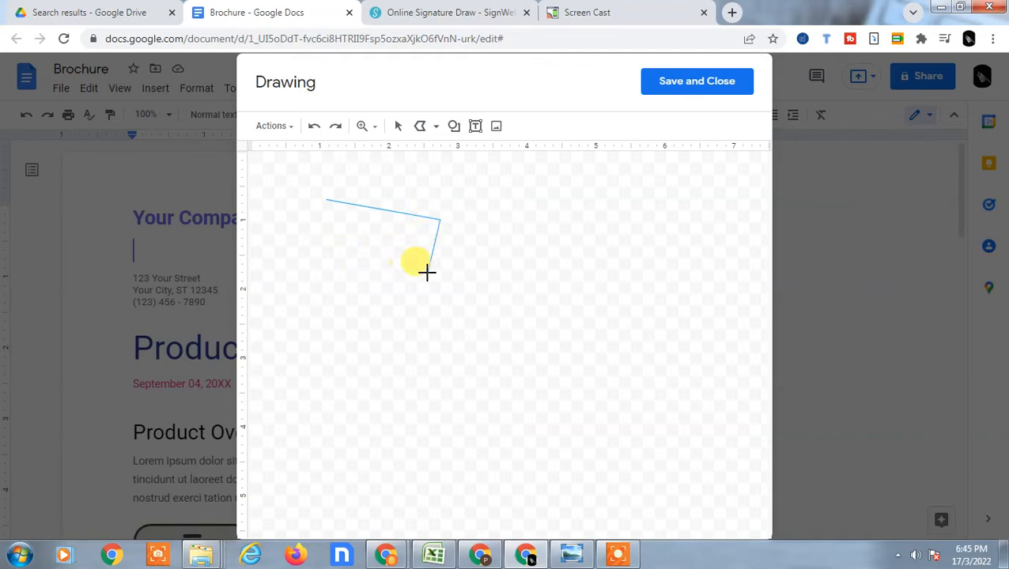
click(428, 273)
click(348, 285)
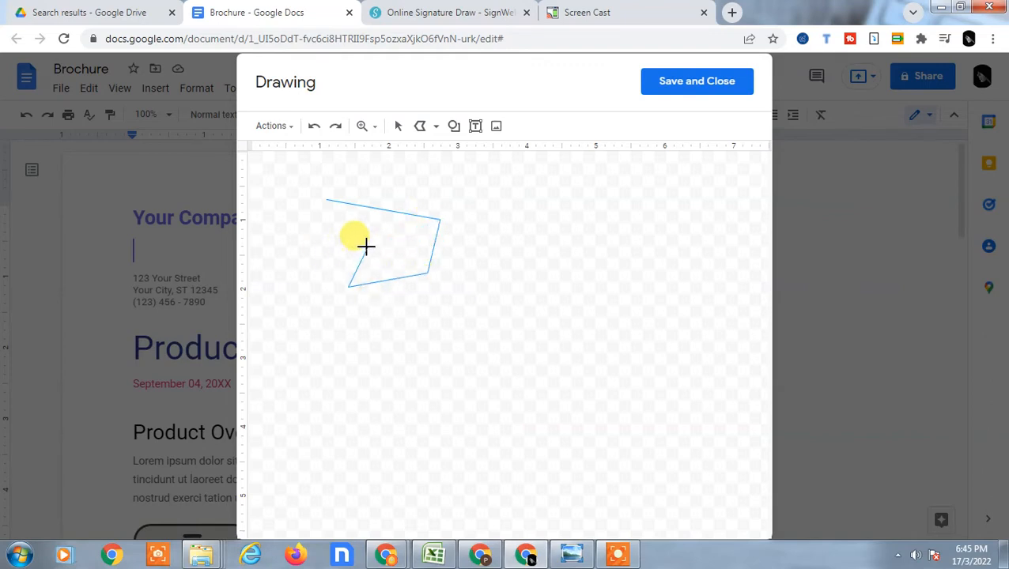
click(367, 245)
click(333, 225)
click(297, 240)
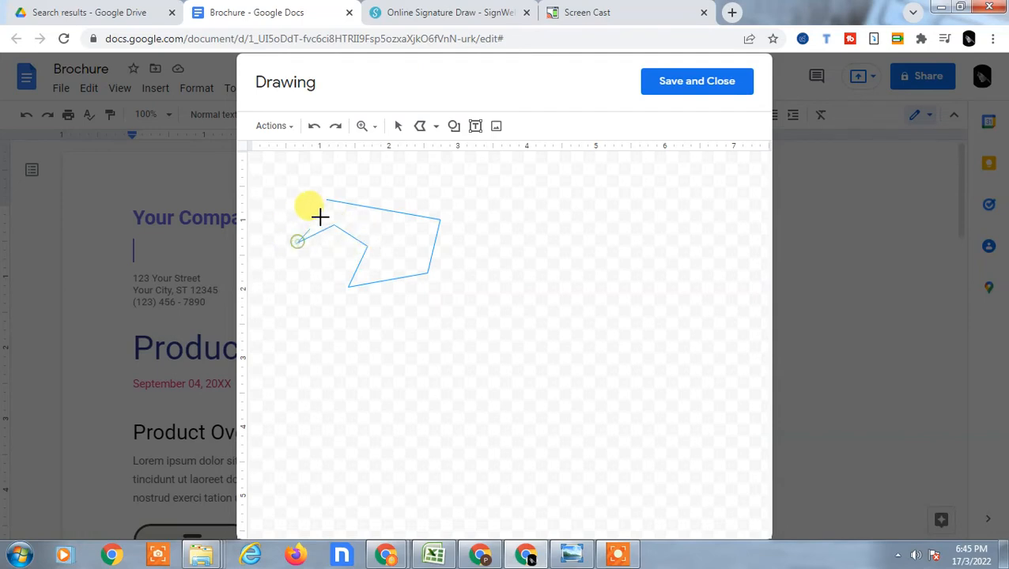
click(327, 203)
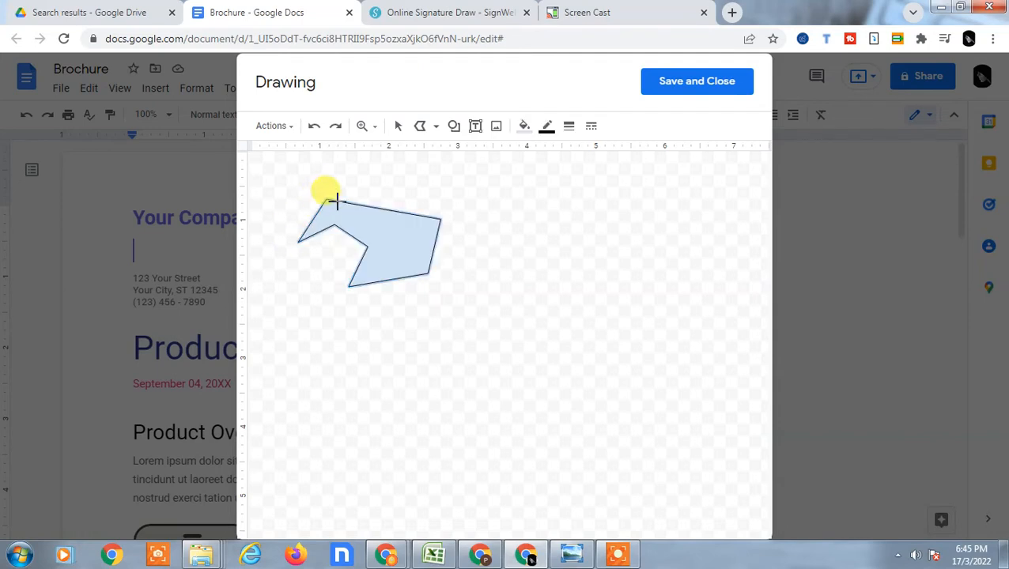
- Draw a looping freehand scribble about 2 inches wide below the polyline shape
click(436, 127)
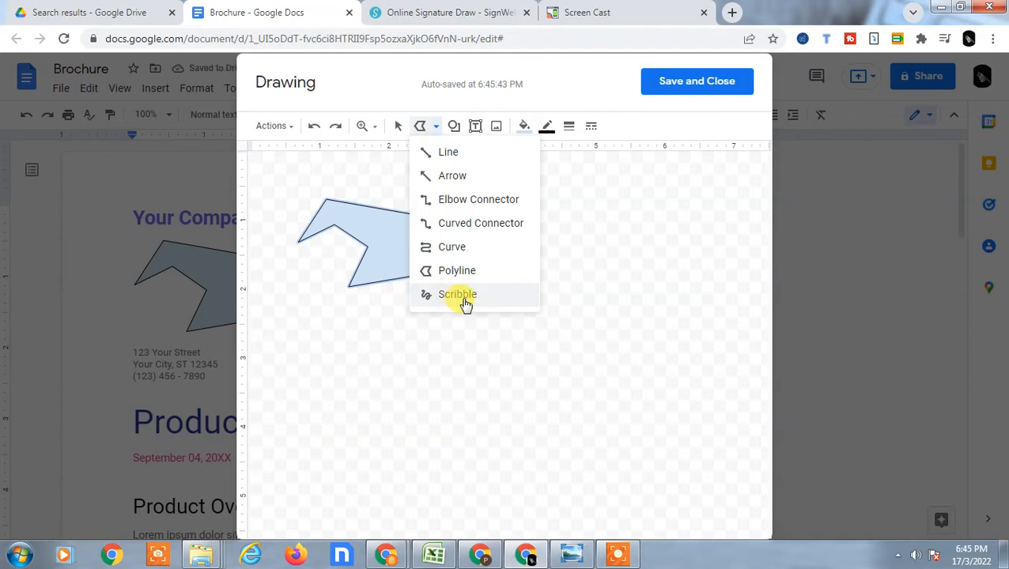
click(465, 304)
mouse_move(365, 340)
mouse_down()
mouse_move(321, 392)
mouse_move(396, 385)
mouse_move(392, 345)
mouse_move(373, 324)
mouse_move(359, 338)
mouse_up()
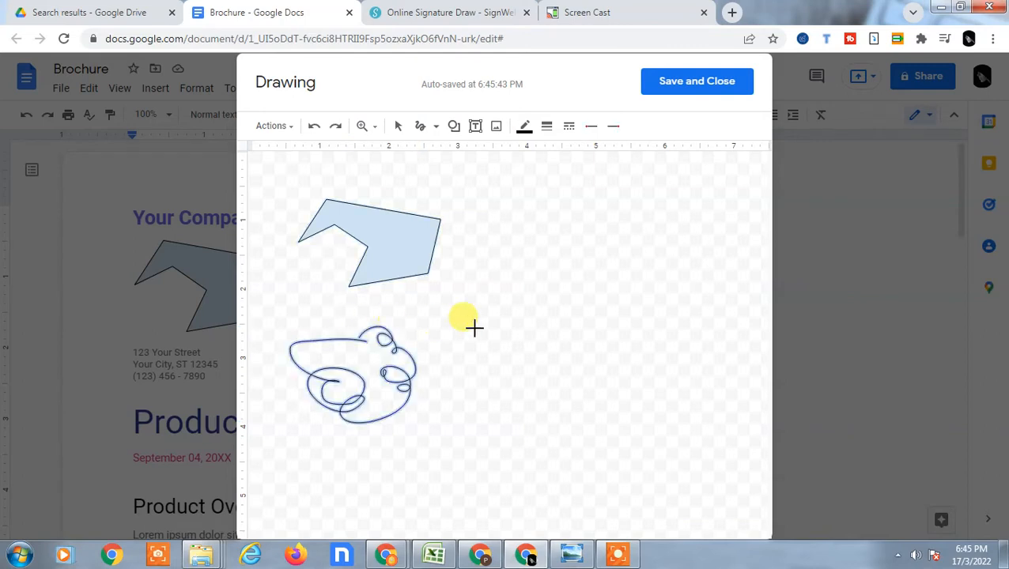
click(434, 128)
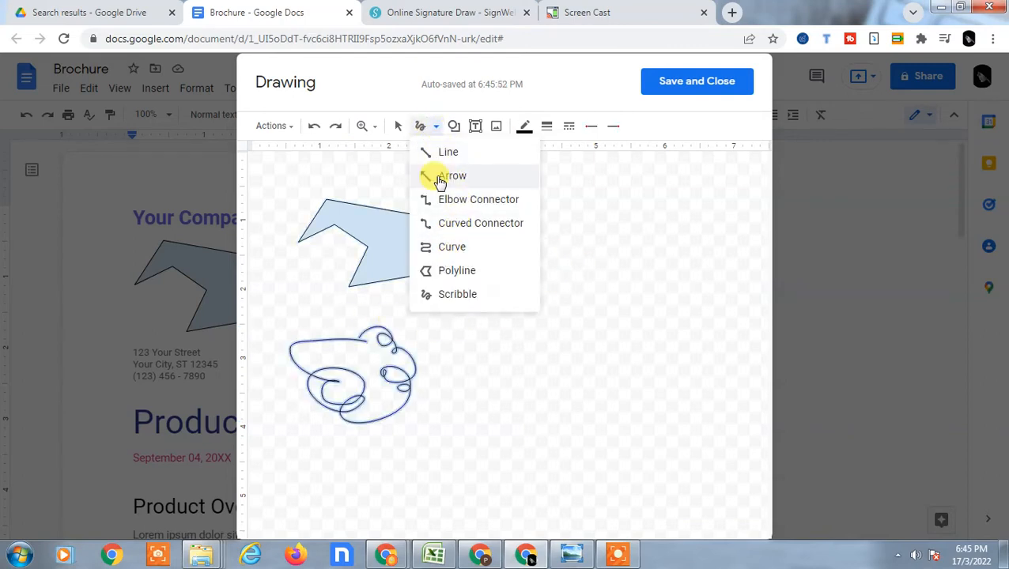
click(448, 155)
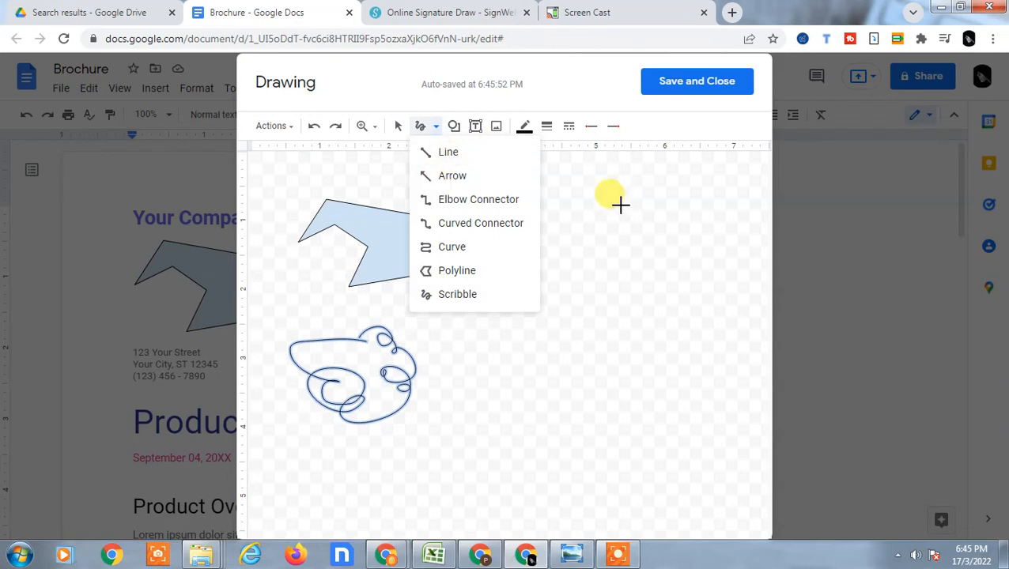
click(651, 233)
- Draw a five-pointed star about 2.1 inches wide beside the polyline shape and shift it slightly down and left
click(453, 126)
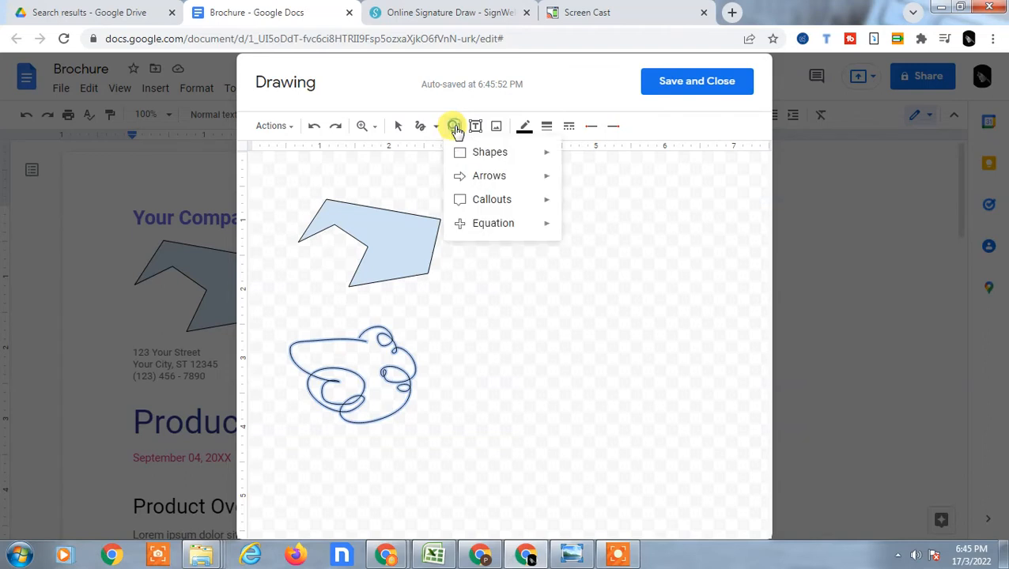
mouse_move(516, 154)
mouse_move(512, 188)
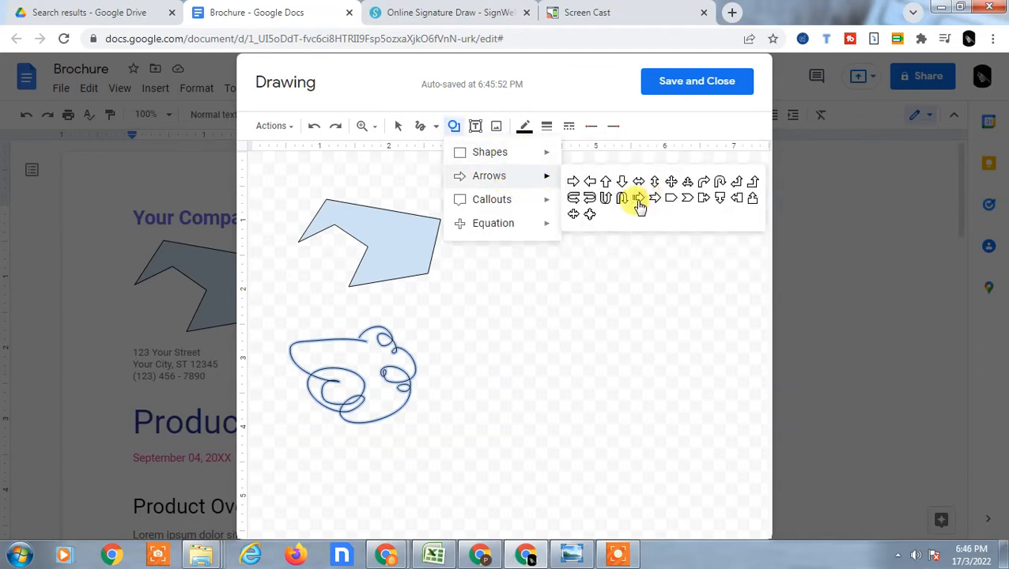
mouse_move(504, 232)
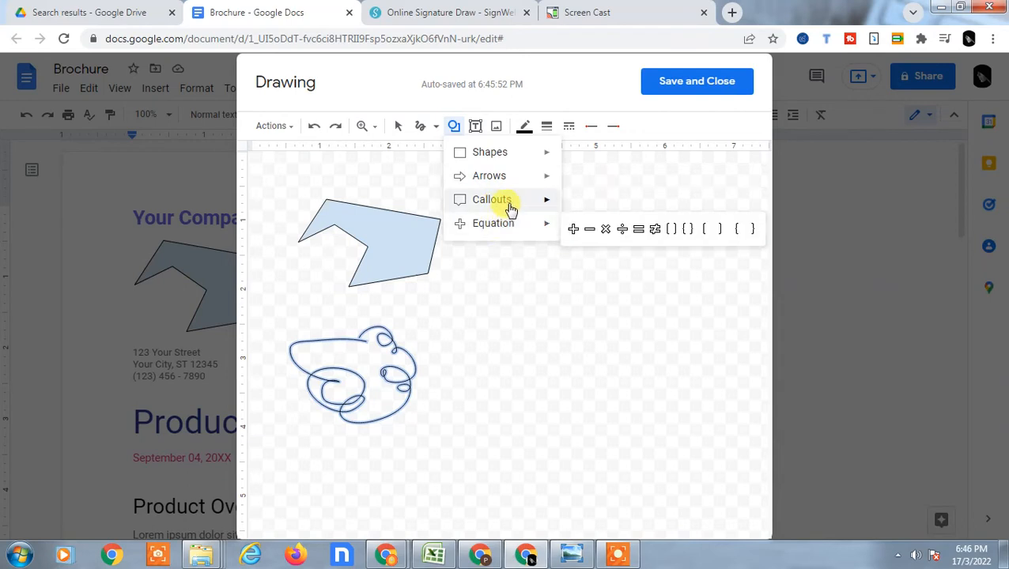
mouse_move(554, 199)
click(621, 207)
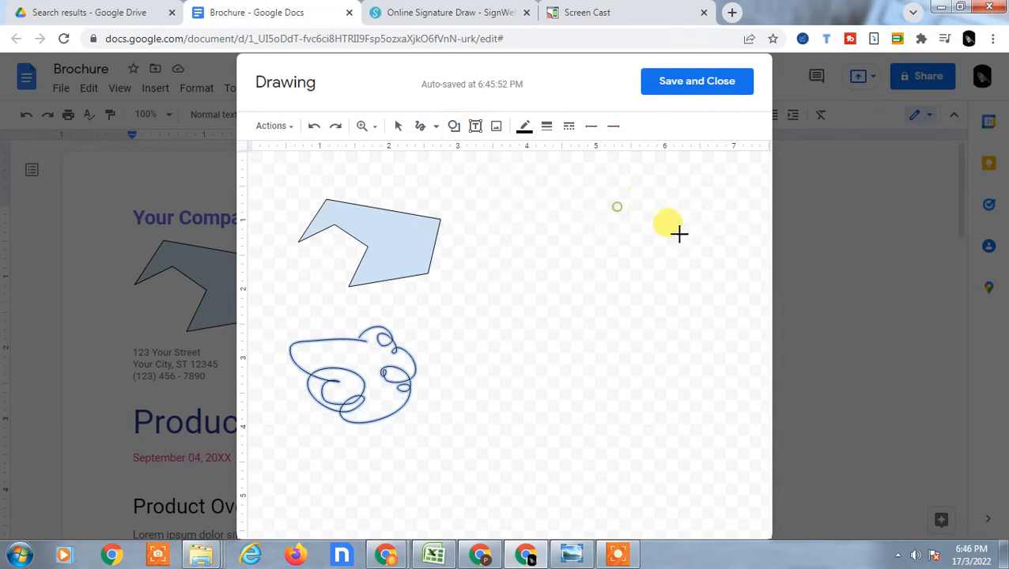
drag(516, 208, 663, 330)
drag(586, 278, 574, 295)
- Draw a vertical scroll shape about 3.3 inches wide and 3.6 inches high that covers the star
click(457, 128)
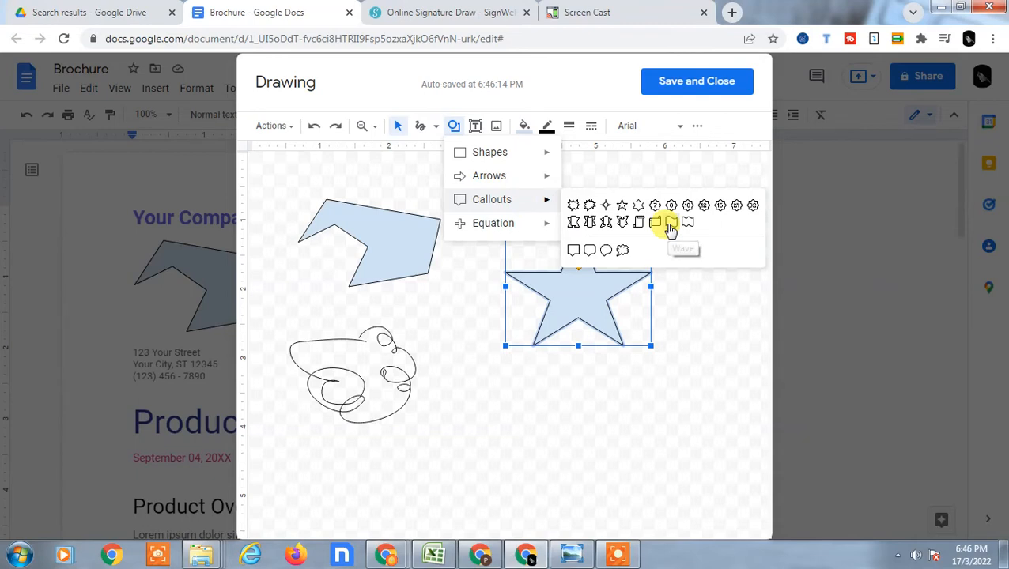
click(638, 222)
drag(466, 166, 694, 416)
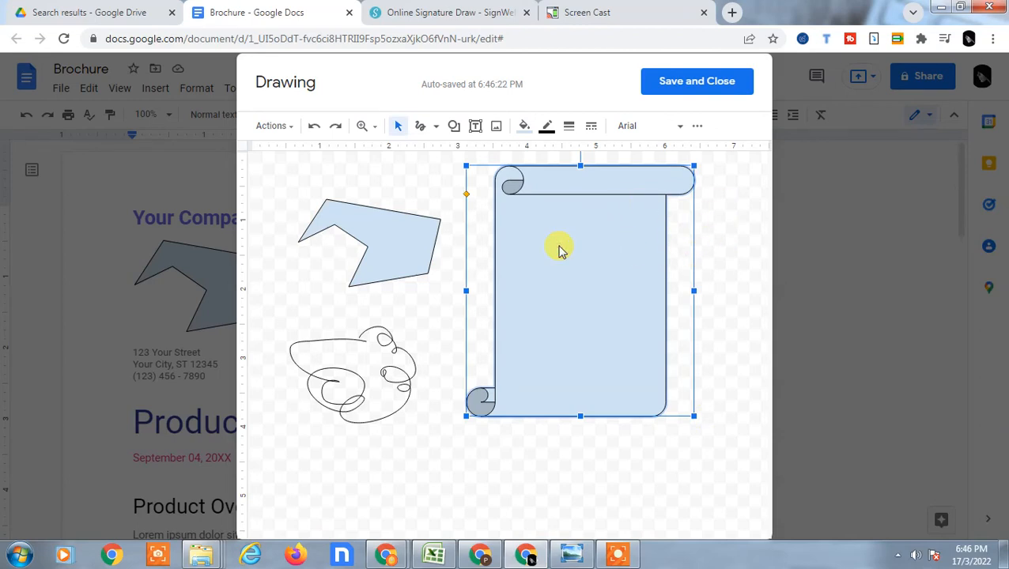
- Send the scroll shape to the back so that it lies behind the star
right_click(610, 285)
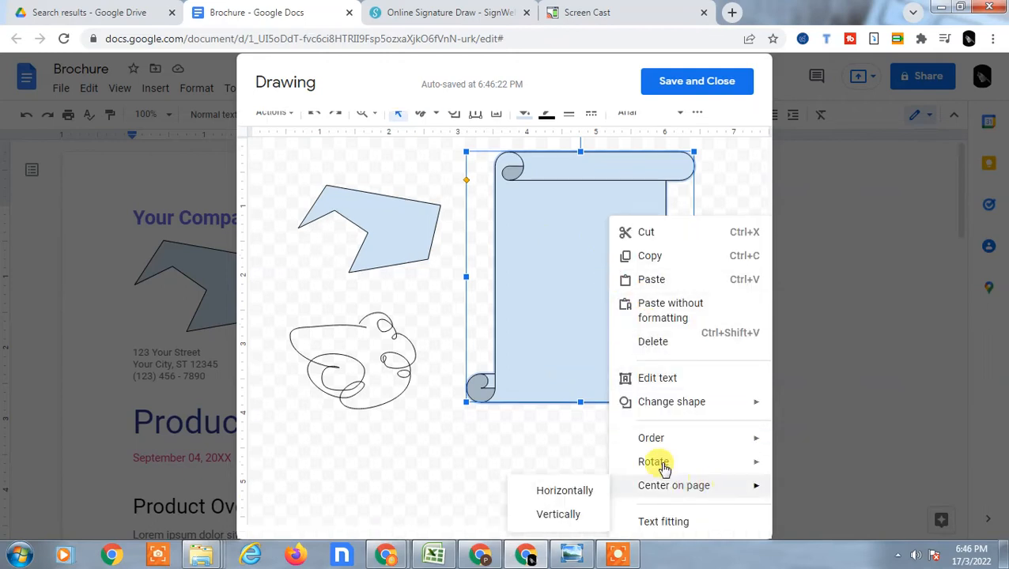
mouse_move(738, 441)
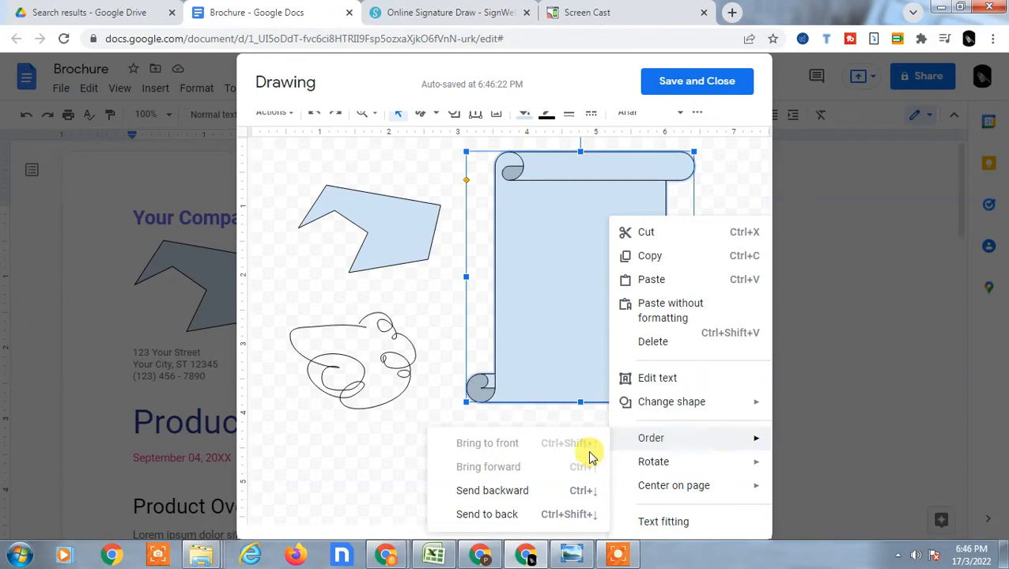
click(518, 514)
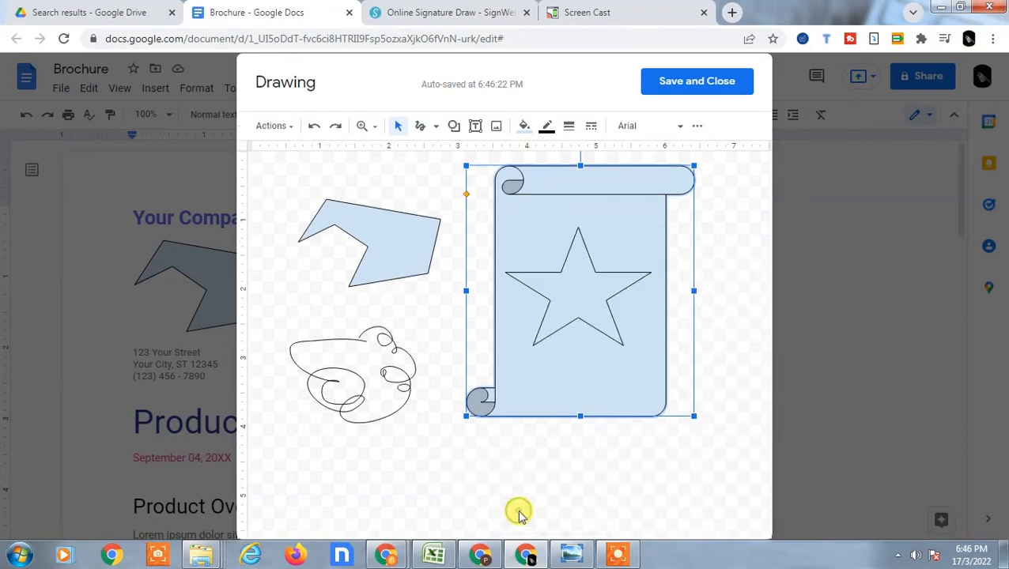
- Fill the star with solid red
click(587, 292)
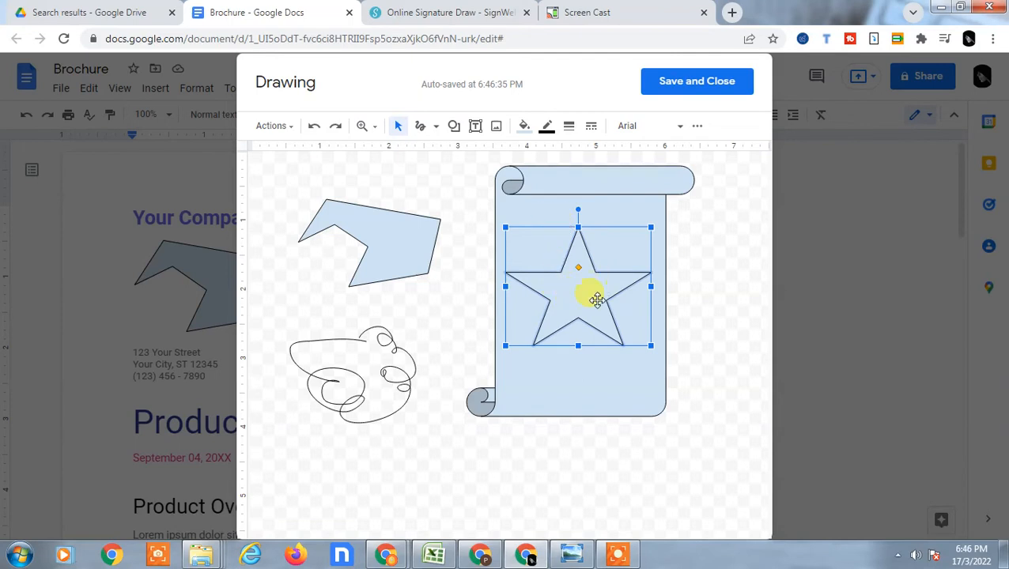
click(524, 126)
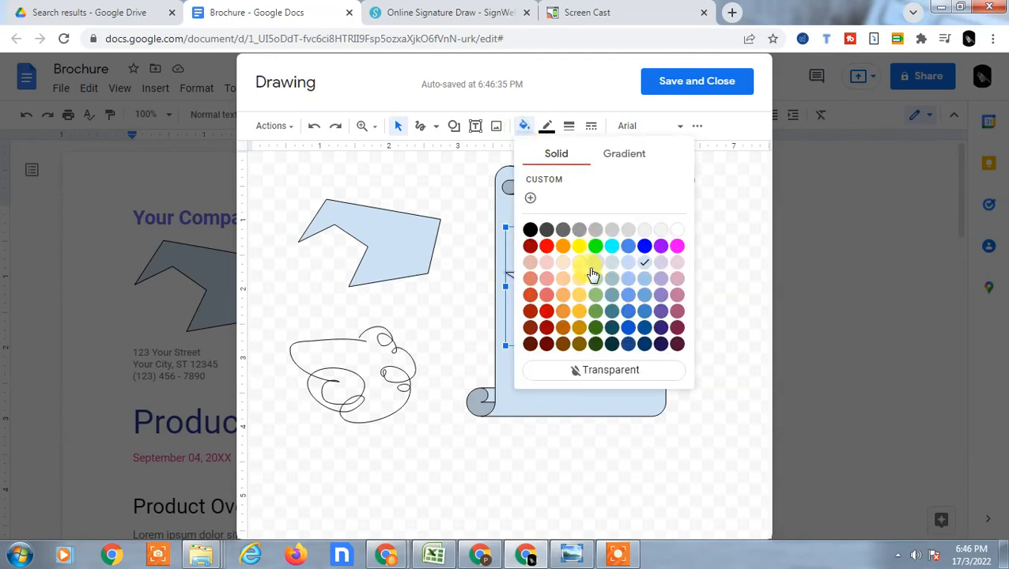
click(547, 247)
- Fill the scroll shape with solid blue and deselect it
click(593, 381)
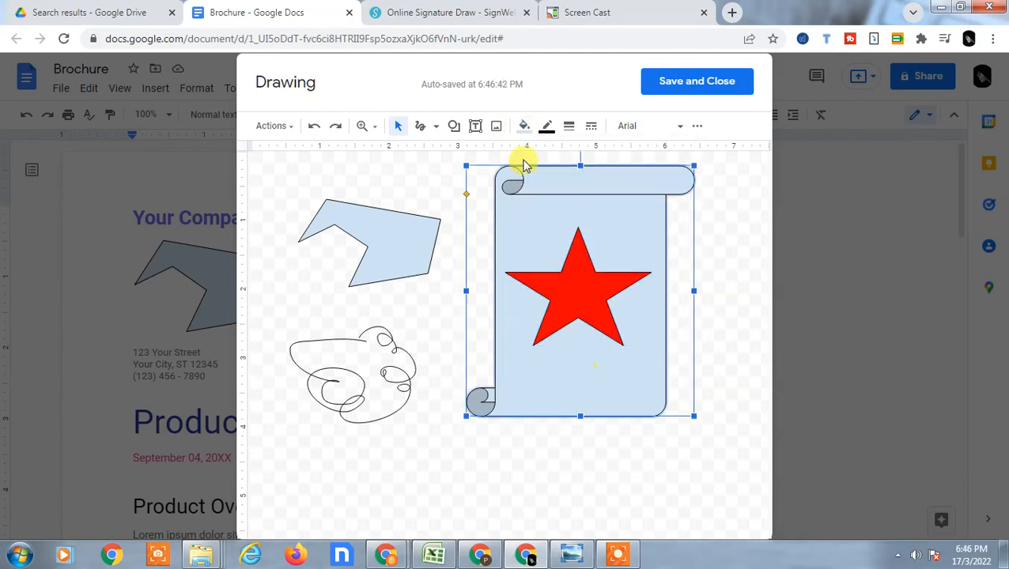
click(523, 125)
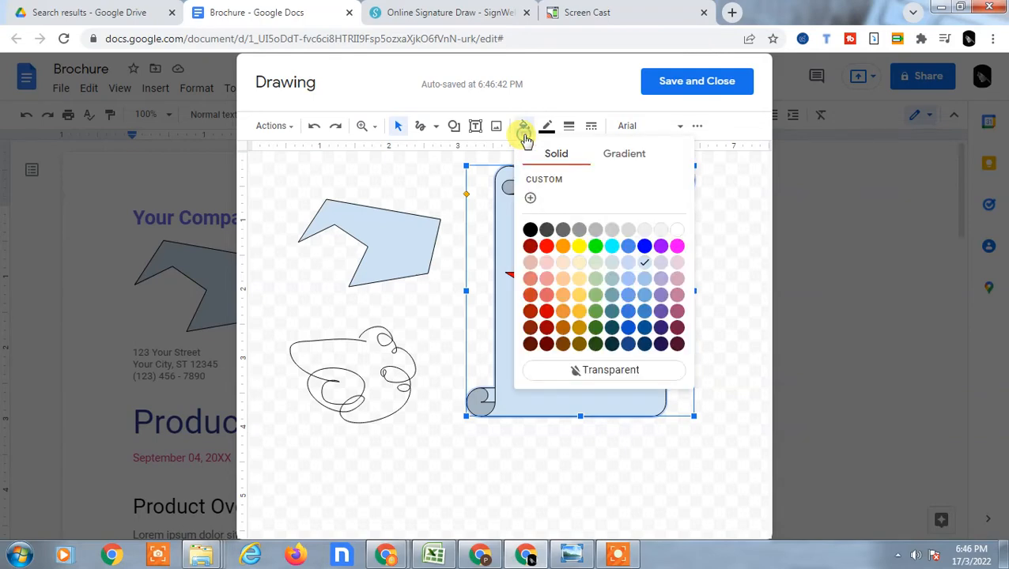
click(644, 247)
click(736, 230)
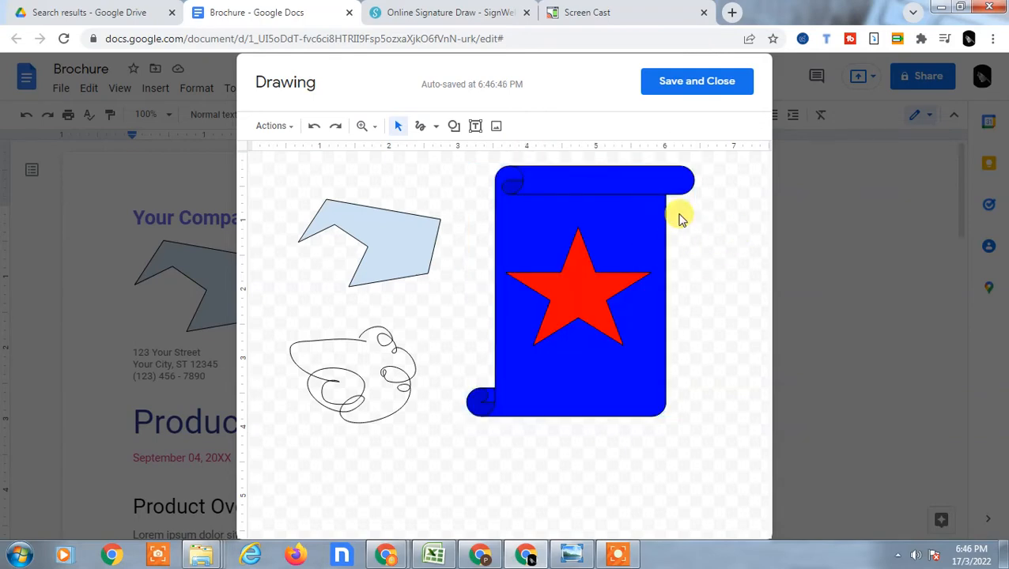
- Change the scroll shape's solid fill to light orange and deselect it
click(635, 209)
click(524, 126)
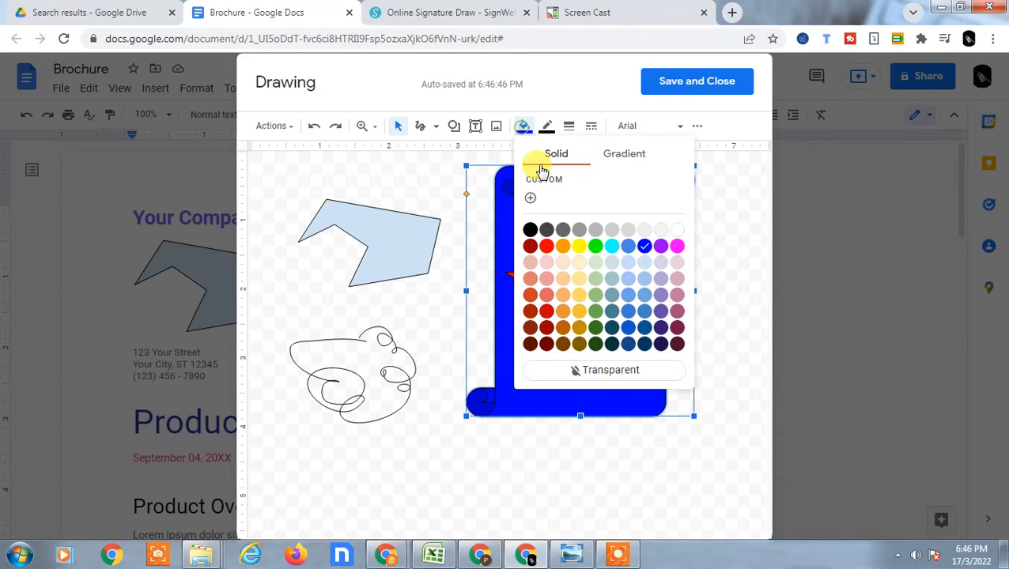
click(561, 263)
click(743, 363)
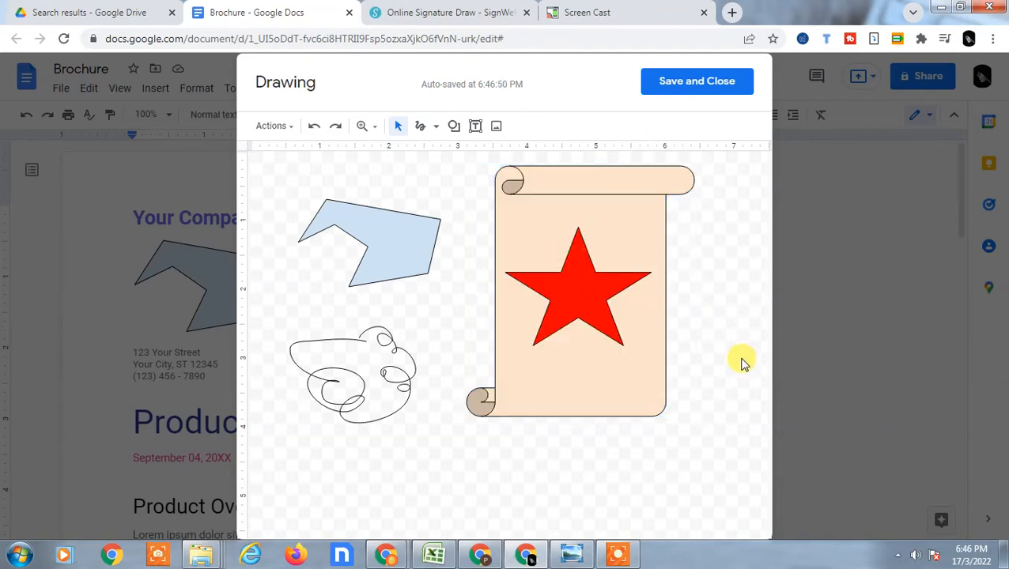
- Add a text box reading NETCAST WEBTECH below the star and widen it to about 2.2 inches so the text fits one line
click(453, 127)
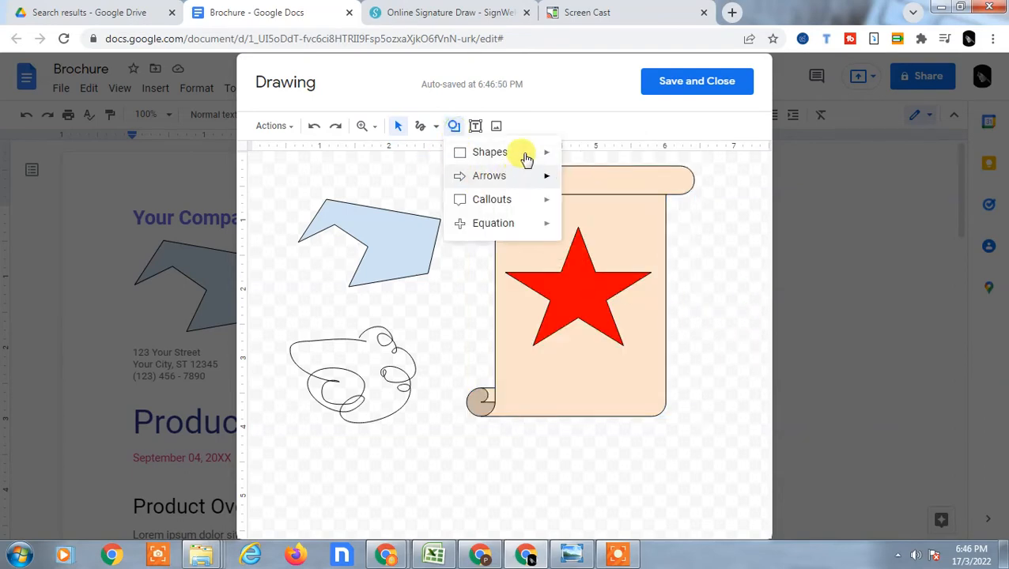
click(455, 125)
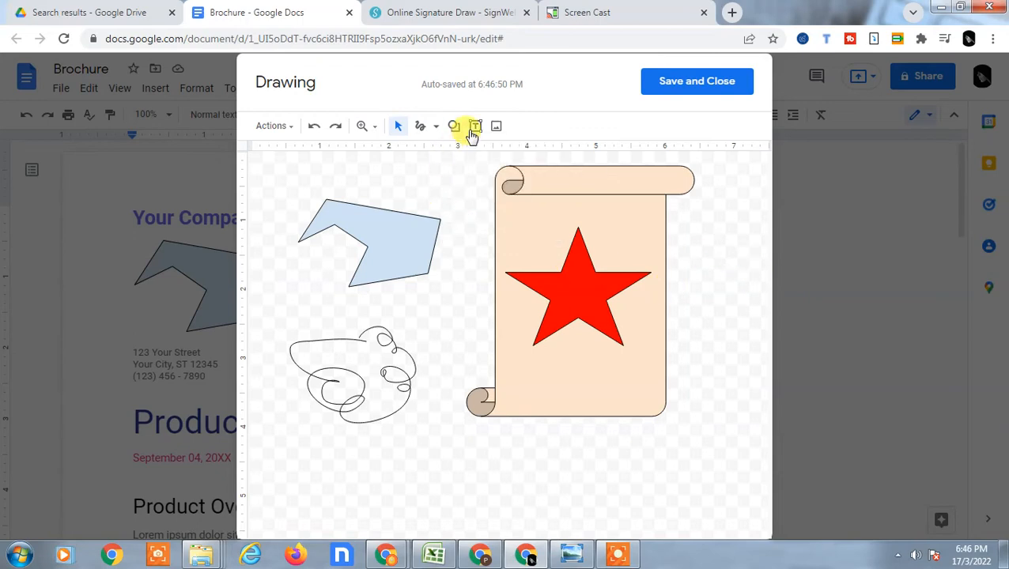
click(475, 126)
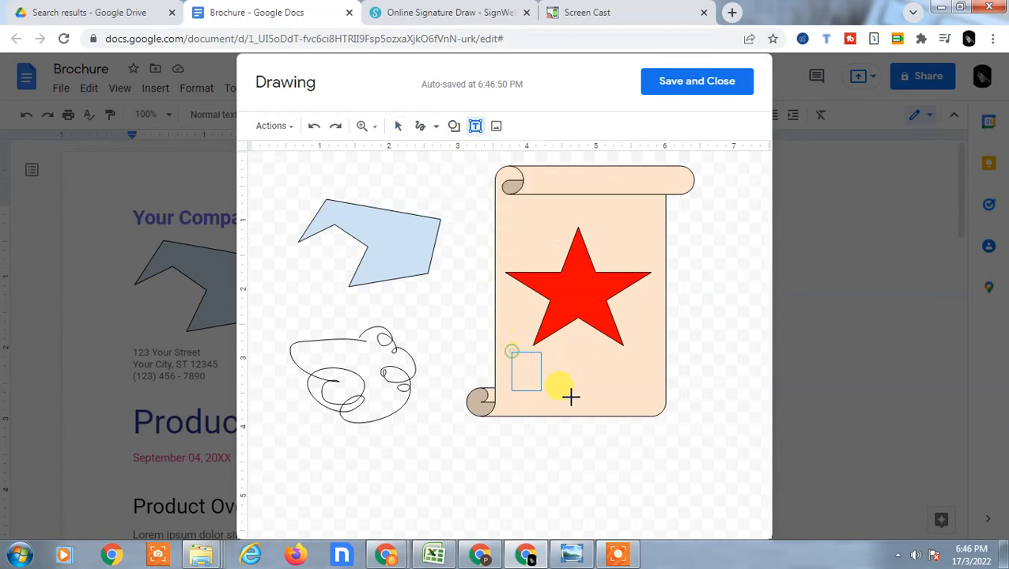
drag(571, 397, 649, 403)
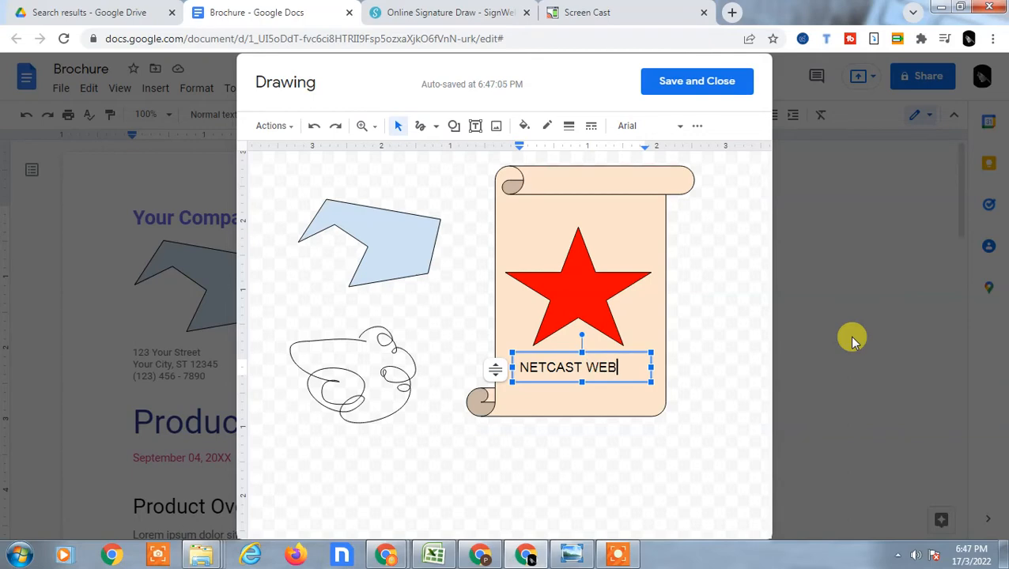
text(NETCAST WEBTECH)
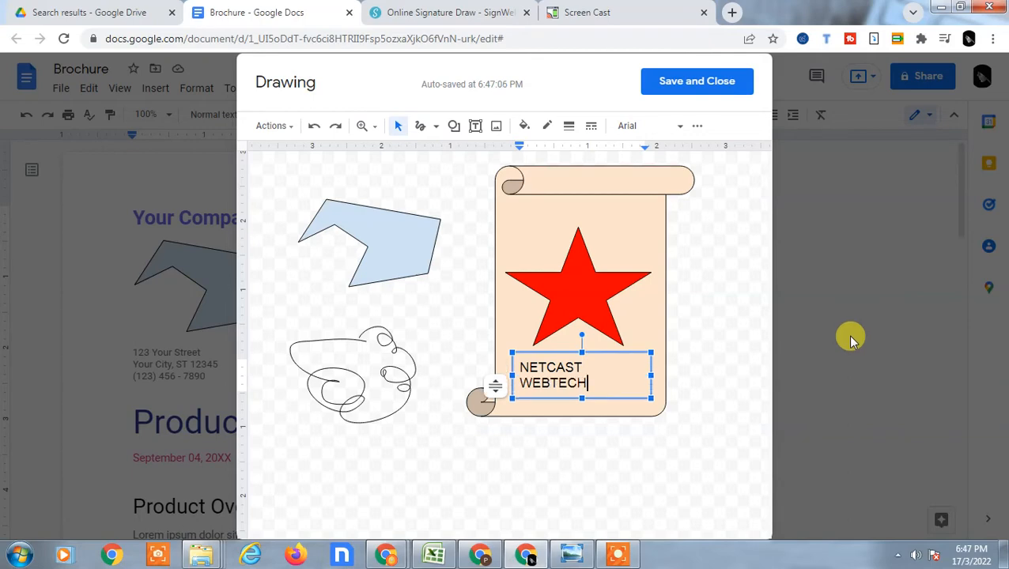
key(Escape)
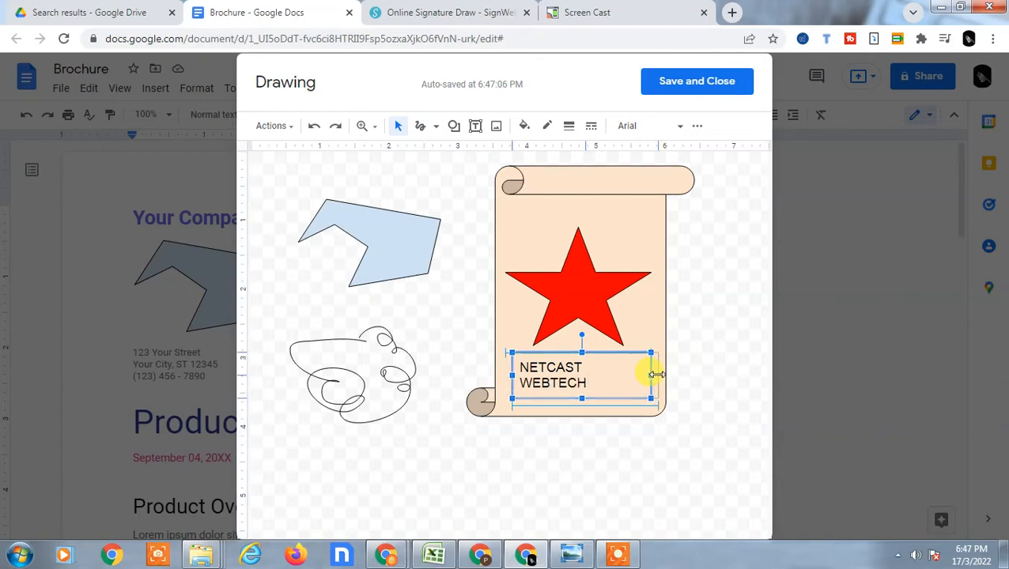
drag(660, 375, 662, 375)
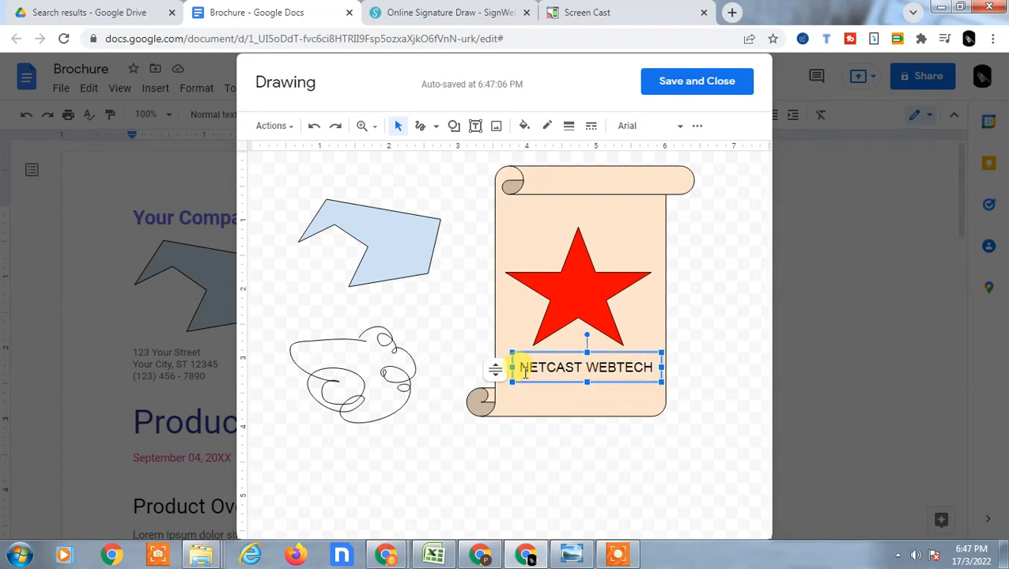
- Make the whole NETCAST WEBTECH text bold
double_click(549, 366)
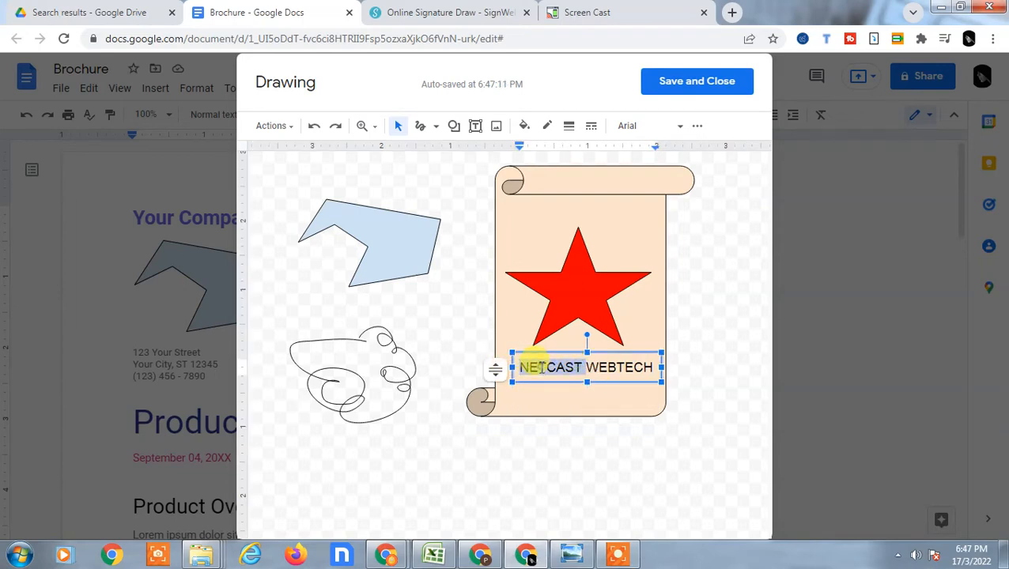
click(540, 367)
drag(521, 367, 647, 366)
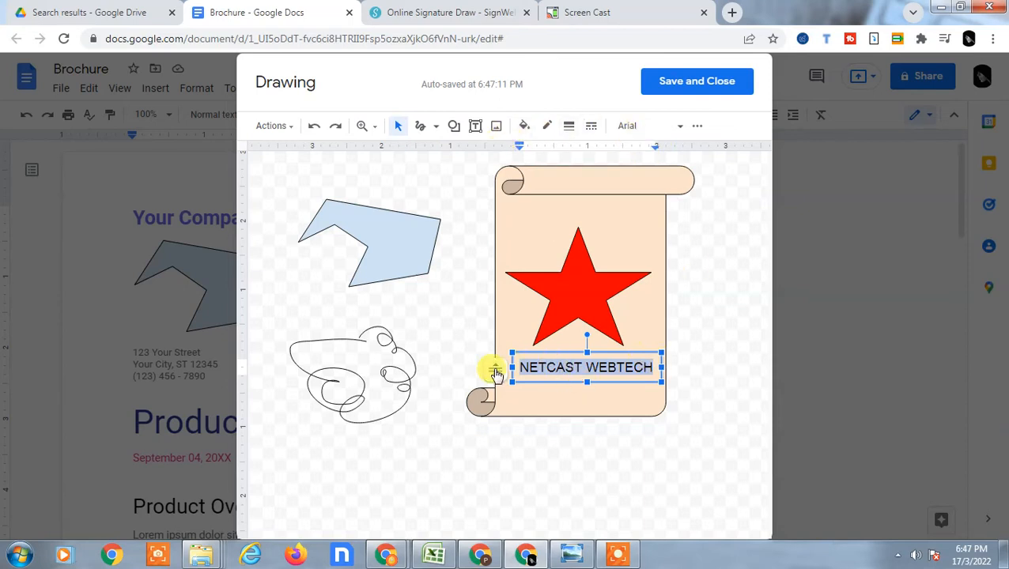
click(546, 365)
triple_click(568, 365)
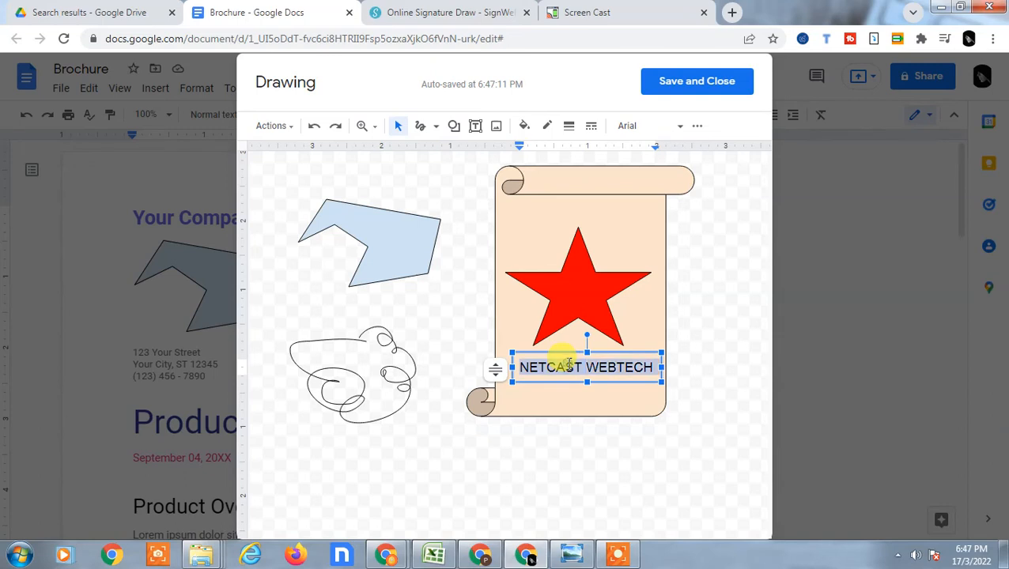
click(679, 128)
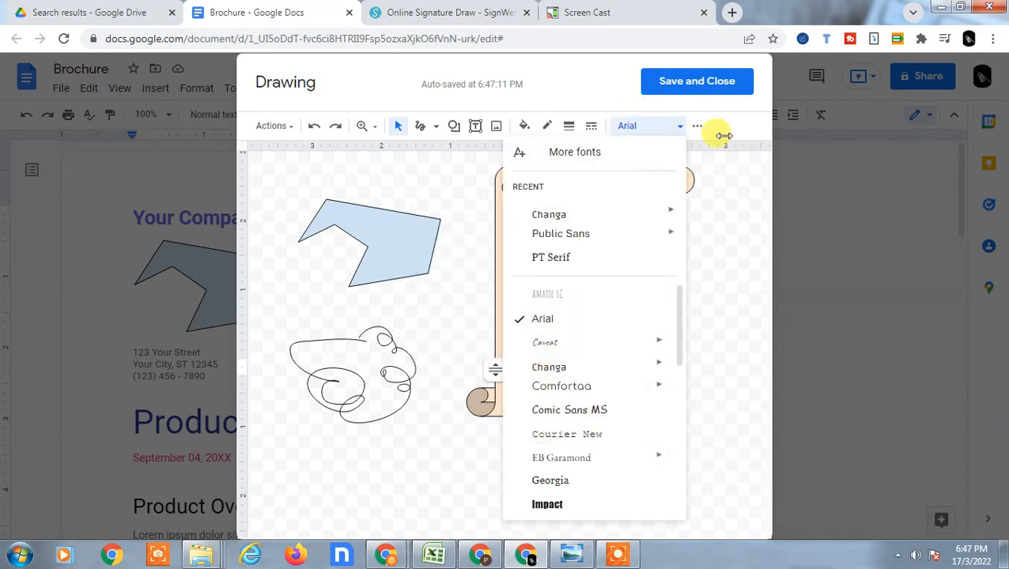
click(699, 130)
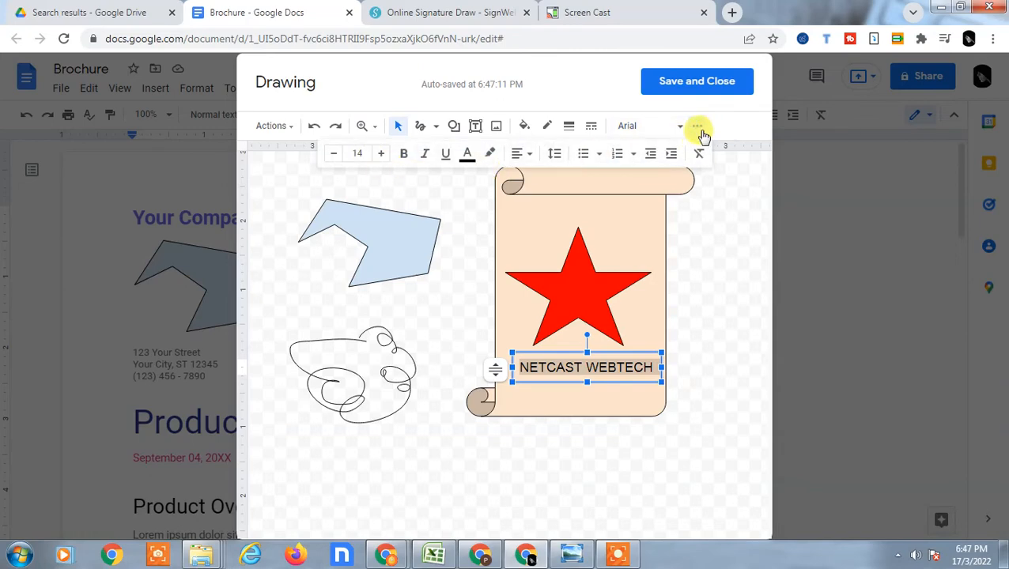
click(404, 155)
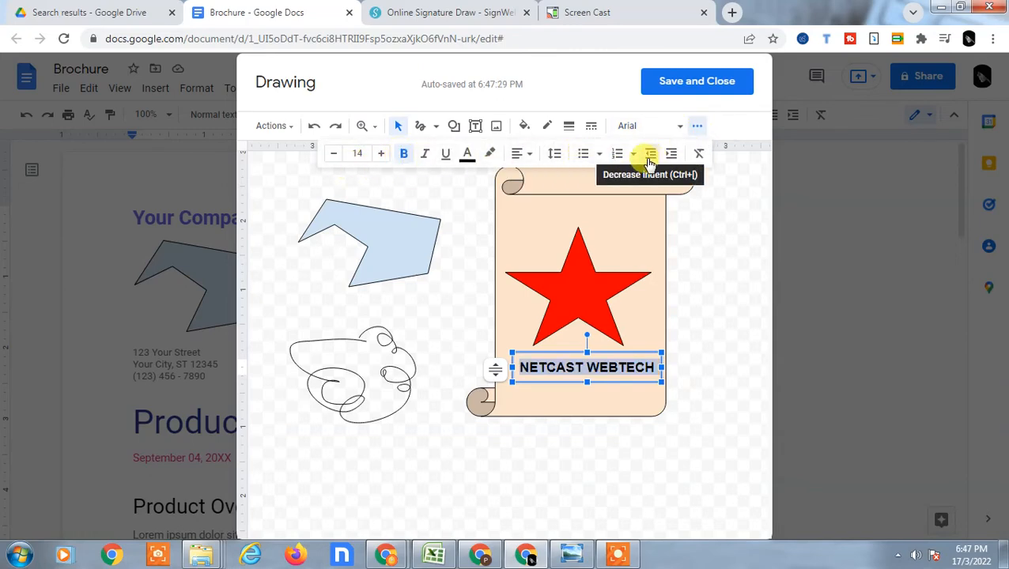
- Try the NETCAST WEBTECH text at font size 16 and return it to 14
click(382, 155)
click(382, 155)
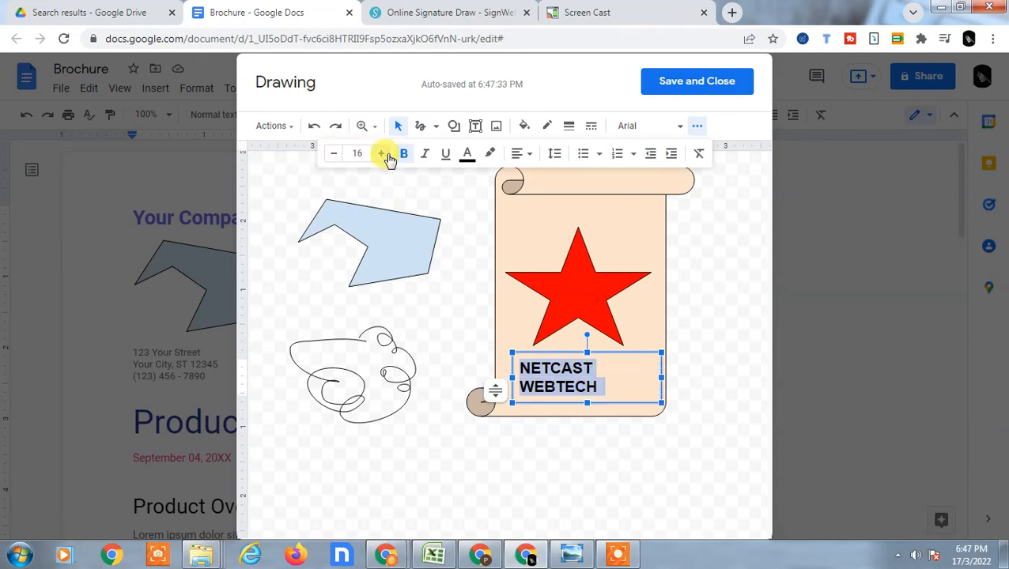
click(341, 154)
click(341, 154)
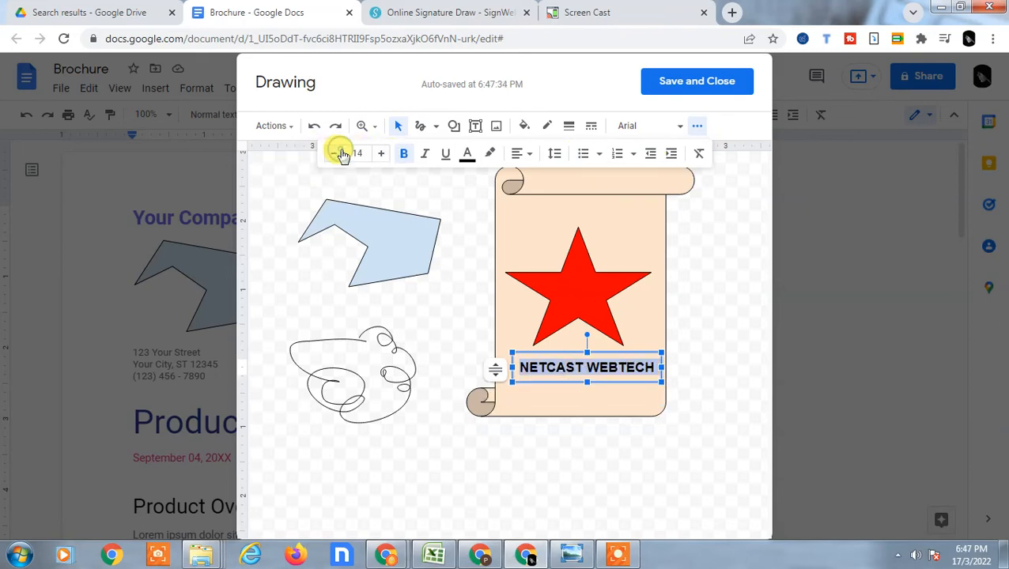
- Save and close the drawing, and shrink it in the document to about 3.04 by 1.94 inches
click(749, 223)
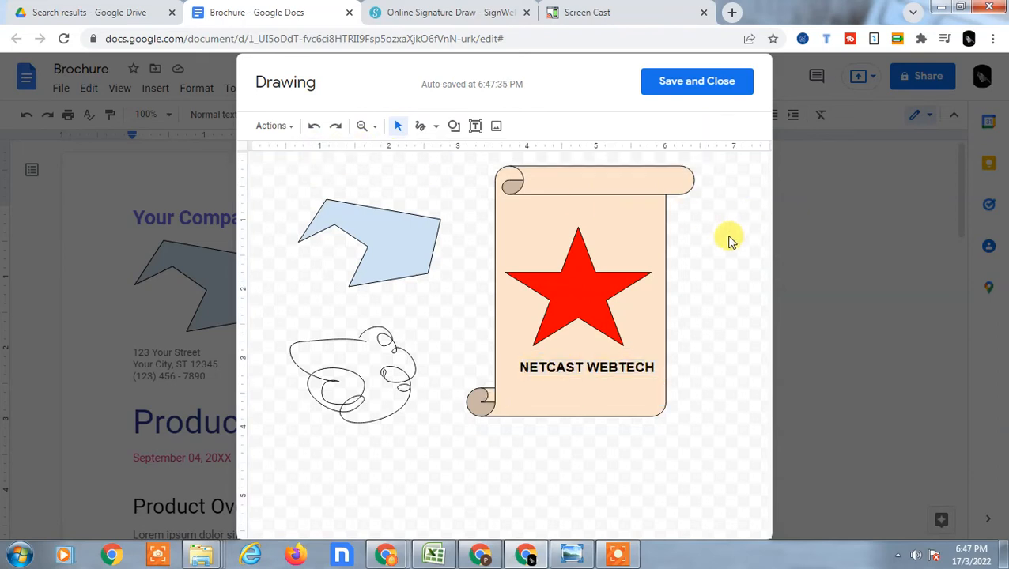
click(705, 82)
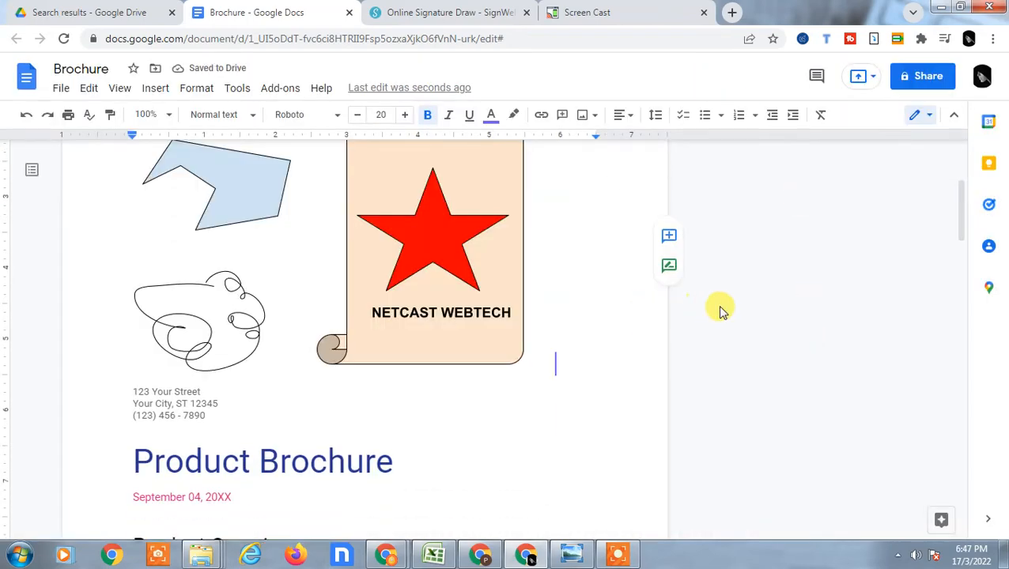
click(418, 307)
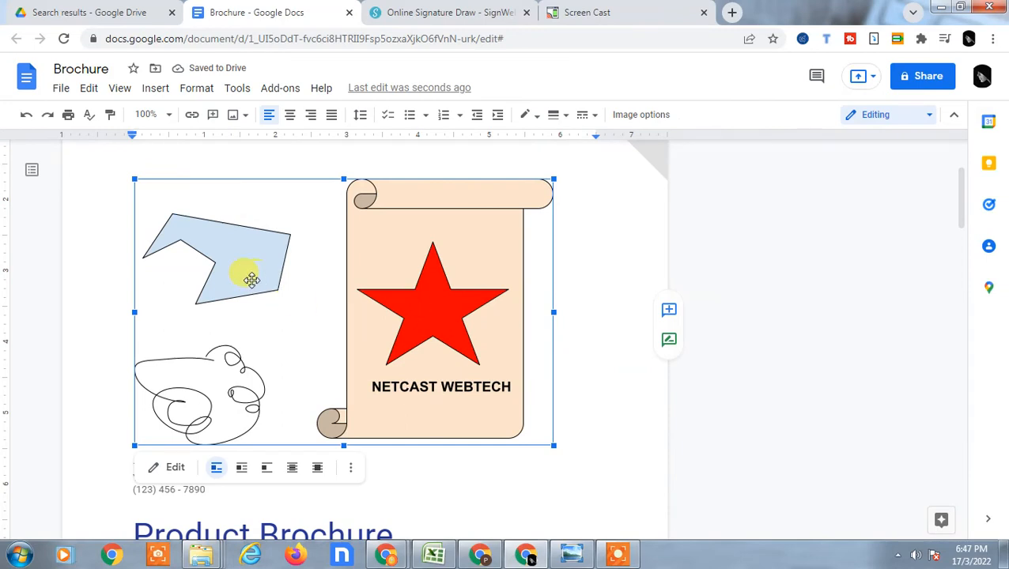
click(305, 269)
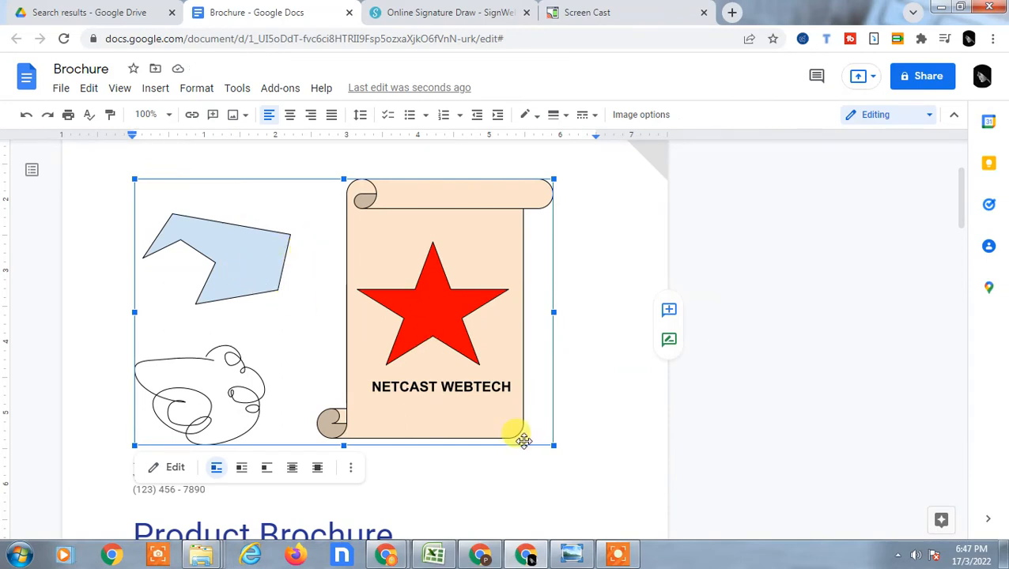
drag(512, 426, 253, 333)
scroll(450, 288, up, 1)
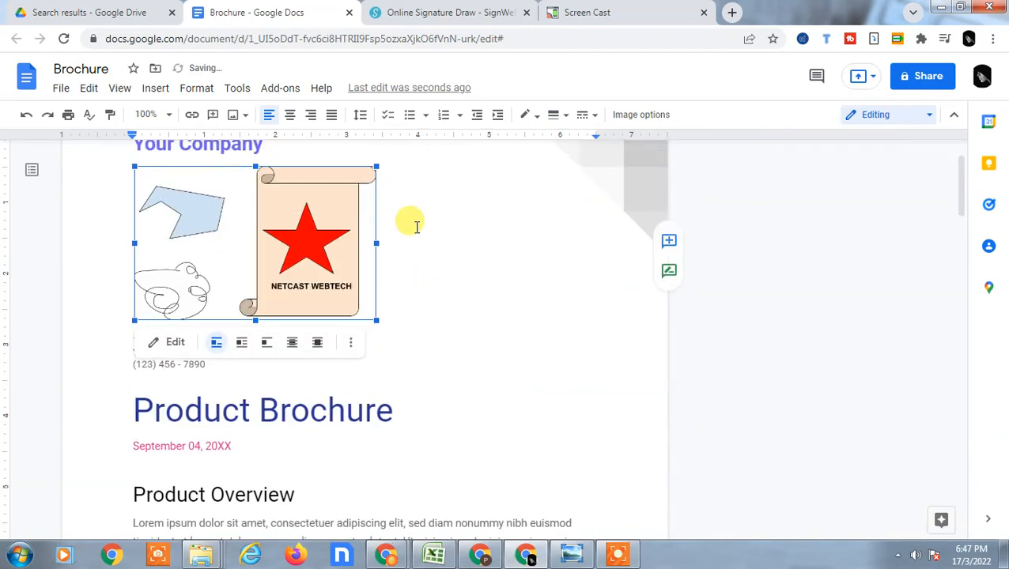
mouse_move(375, 165)
mouse_down()
mouse_move(290, 175)
mouse_move(435, 233)
mouse_up()
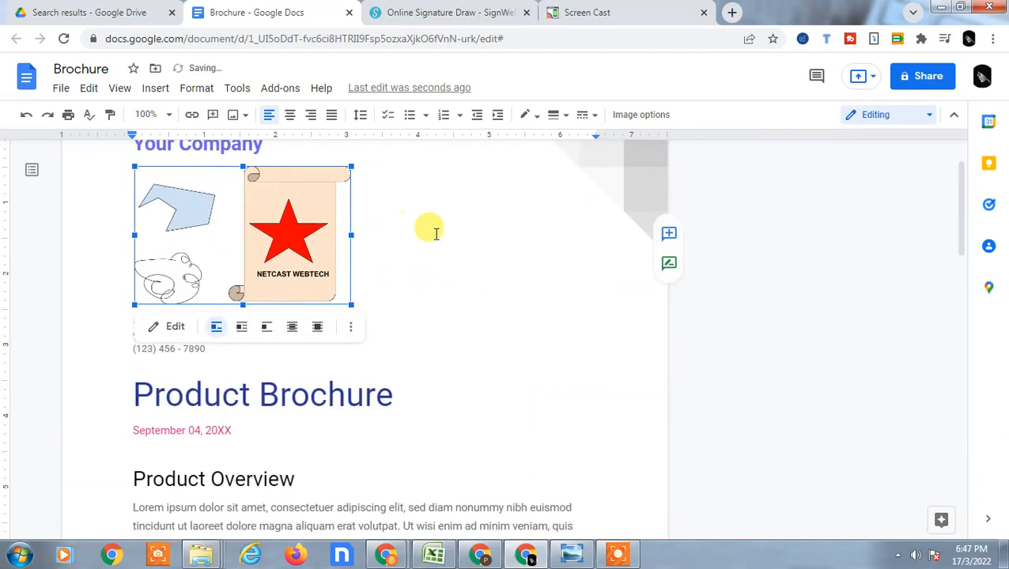
scroll(269, 290, up, 1)
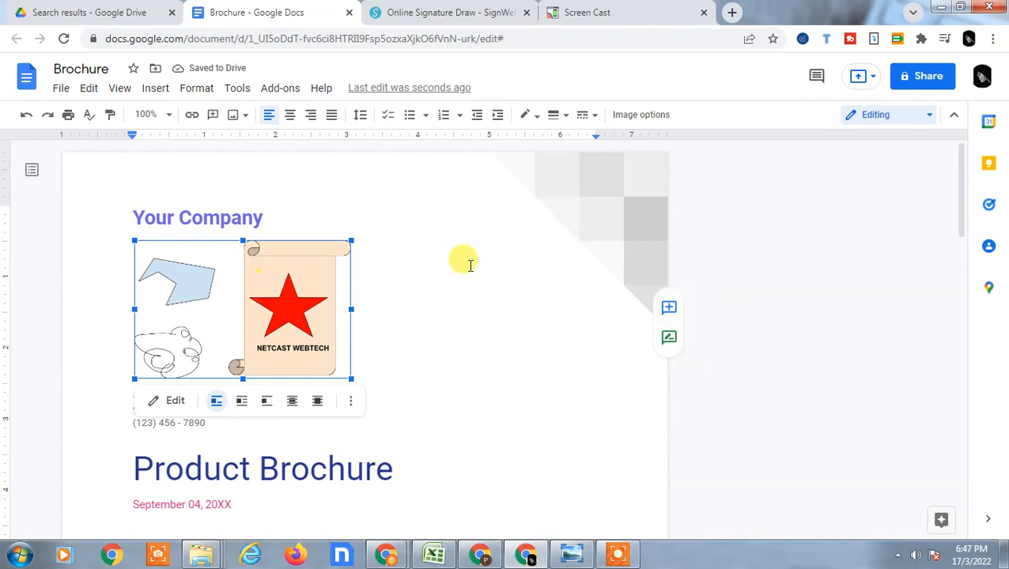
- Set the drawing to sit in front of text and move it over the paragraph under Product Overview
scroll(466, 260, down, 1)
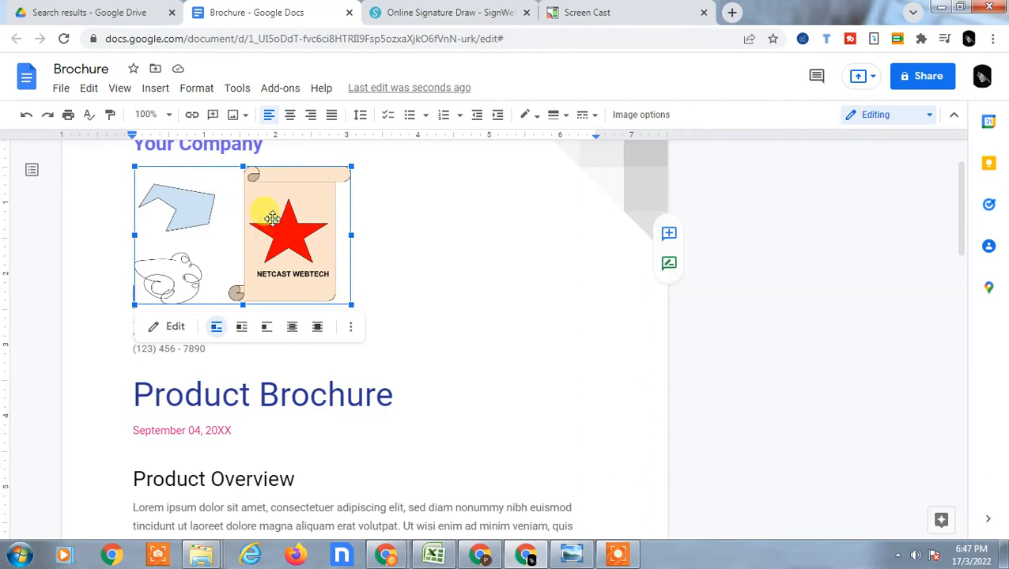
double_click(269, 217)
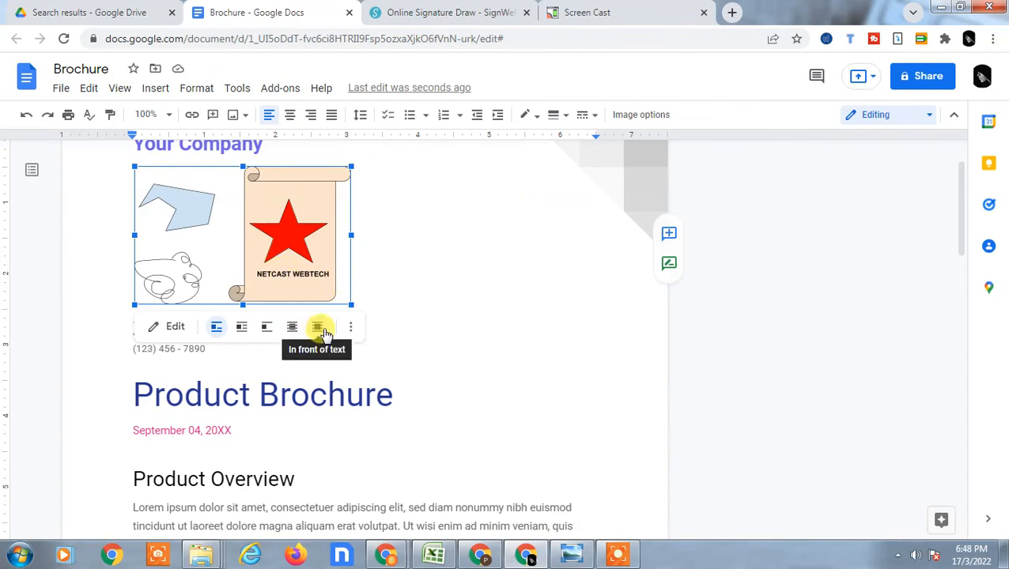
click(322, 331)
mouse_move(289, 212)
mouse_down()
mouse_move(361, 275)
mouse_move(406, 356)
mouse_move(544, 362)
mouse_move(462, 330)
mouse_move(520, 343)
mouse_up()
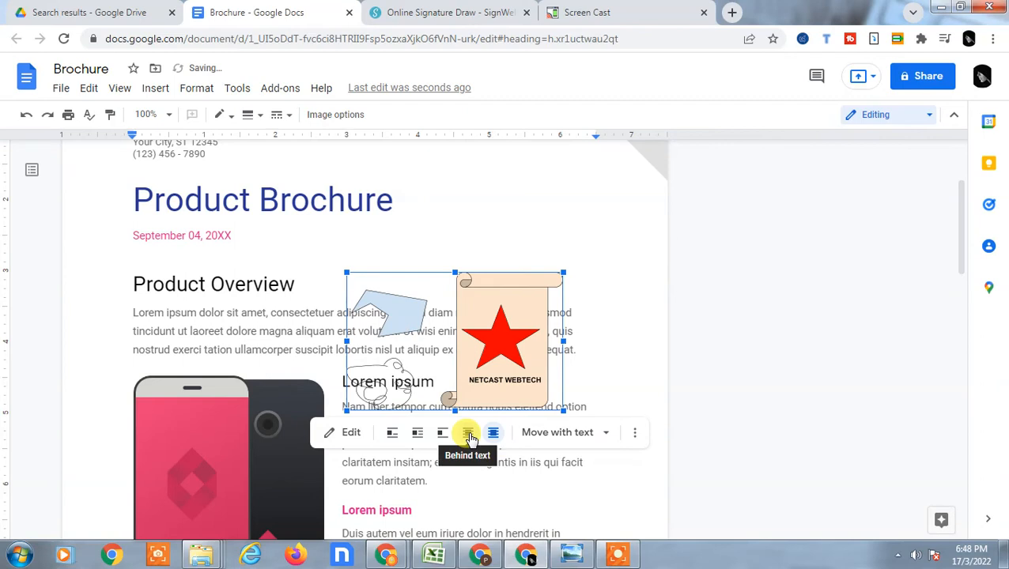
- Open the drawing's position options and expand its text wrapping and size and rotation settings
click(603, 440)
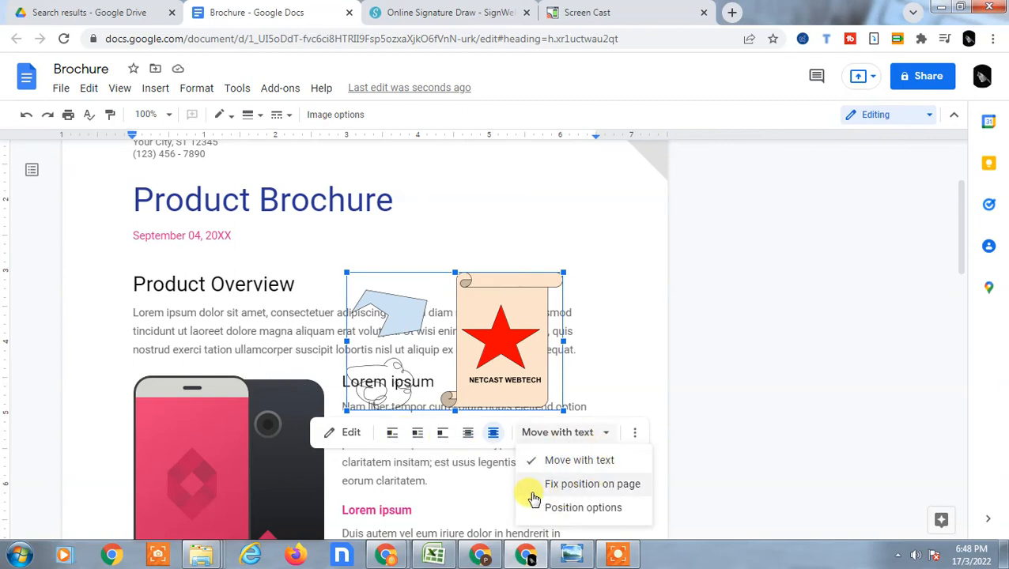
click(589, 512)
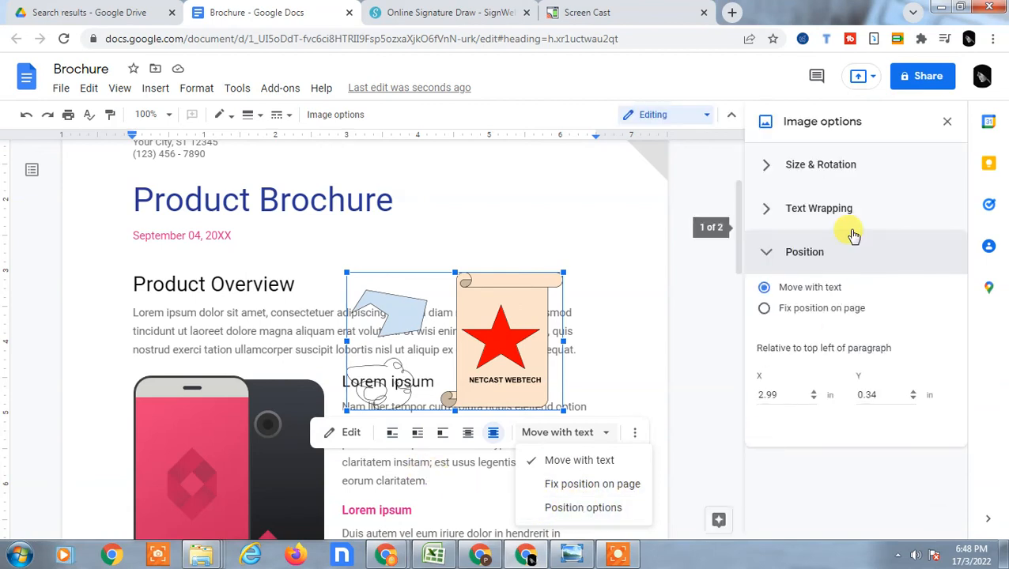
click(793, 208)
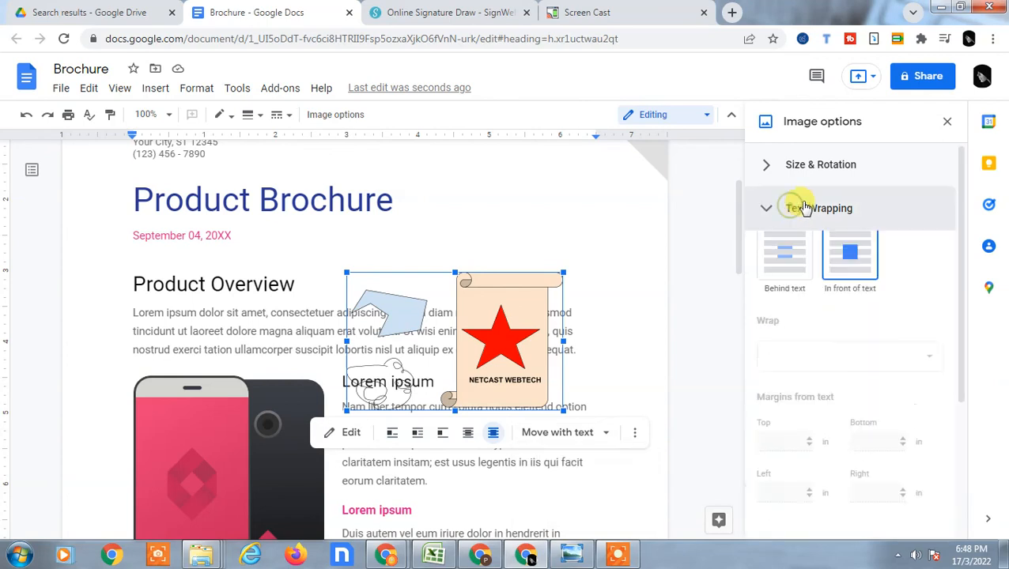
click(771, 162)
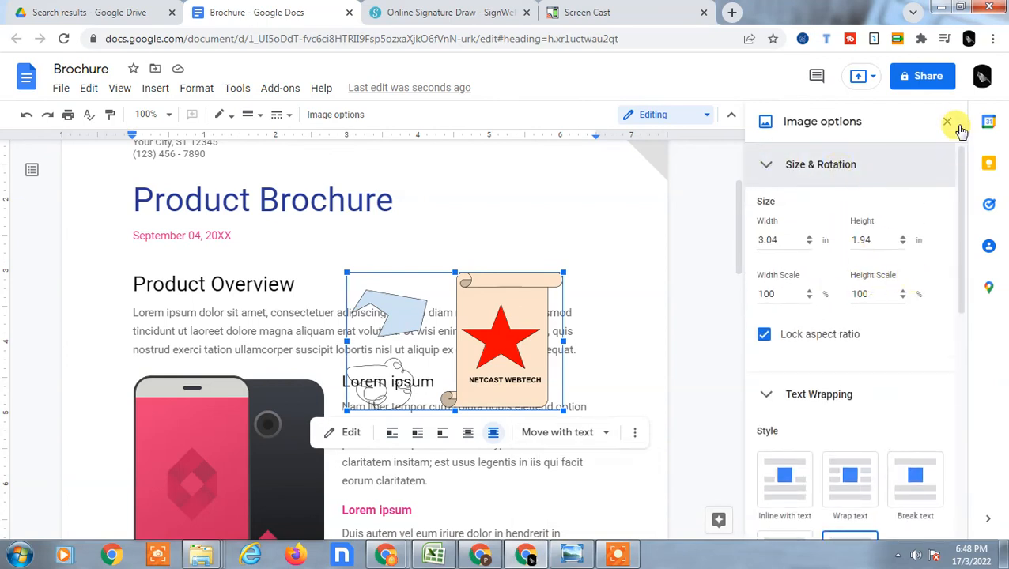